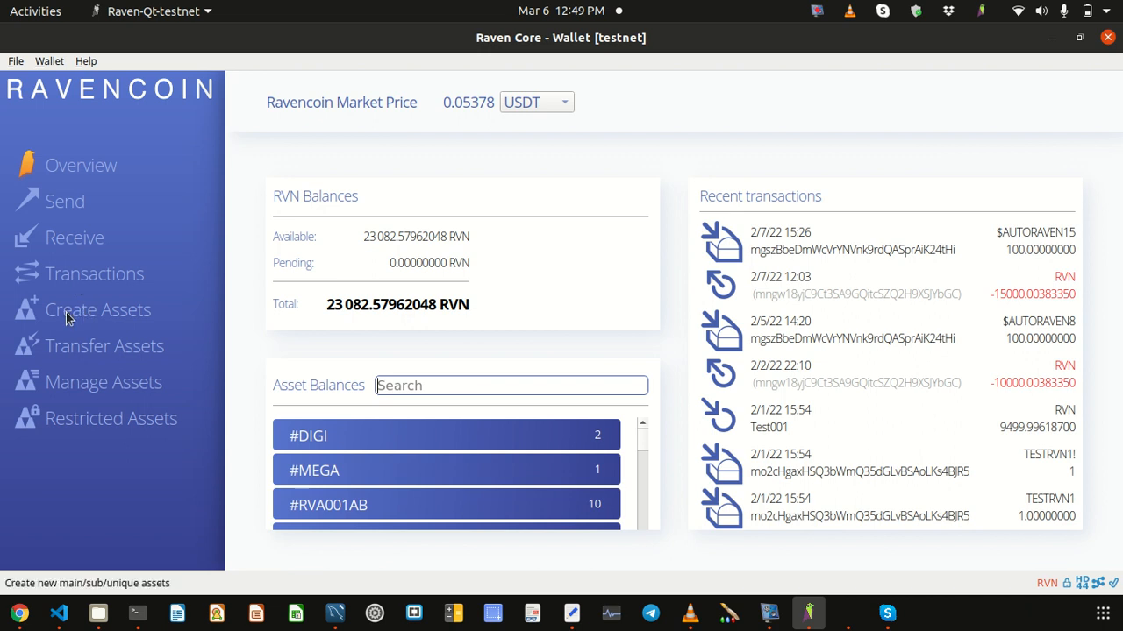
Step: Start a new asset in Create Assets with Main Asset (500 RVN) as the asset type
click(67, 316)
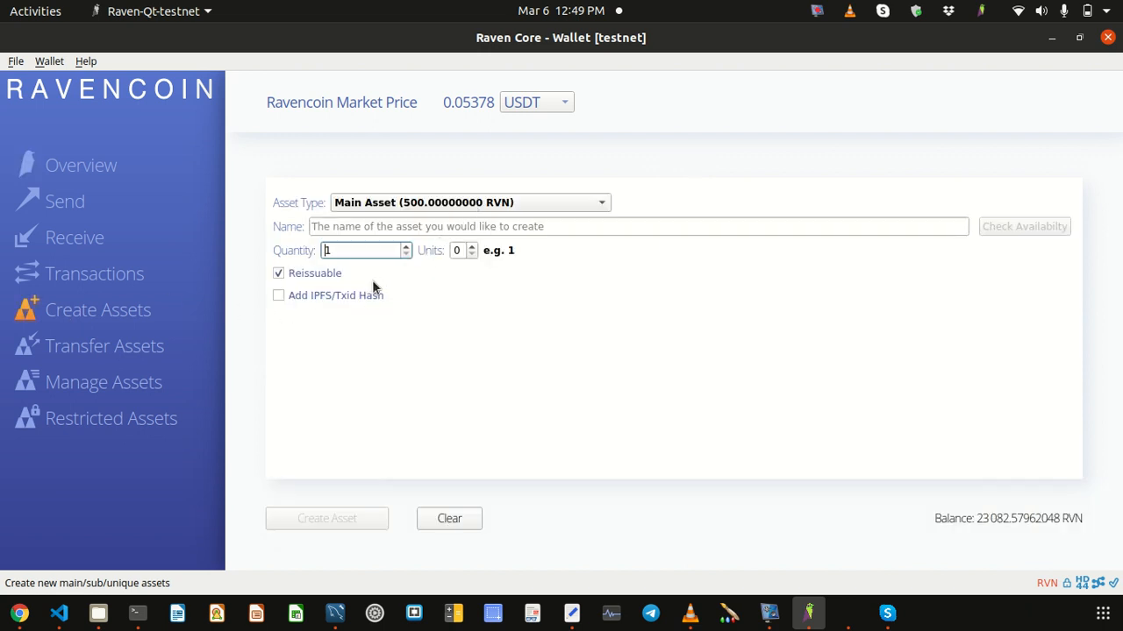
click(551, 203)
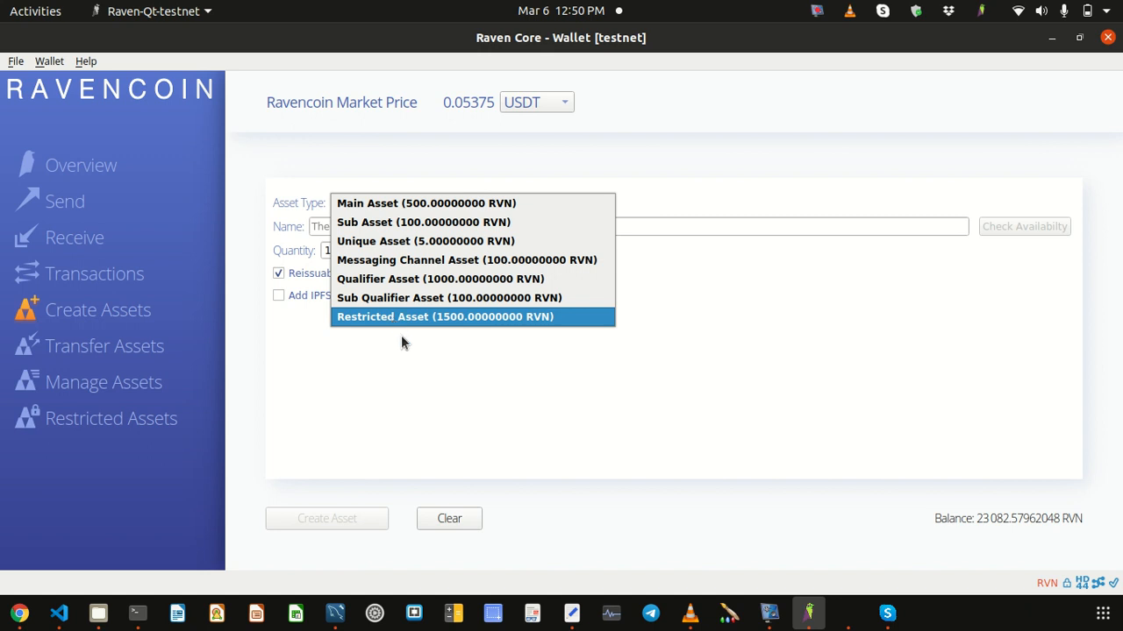
click(397, 207)
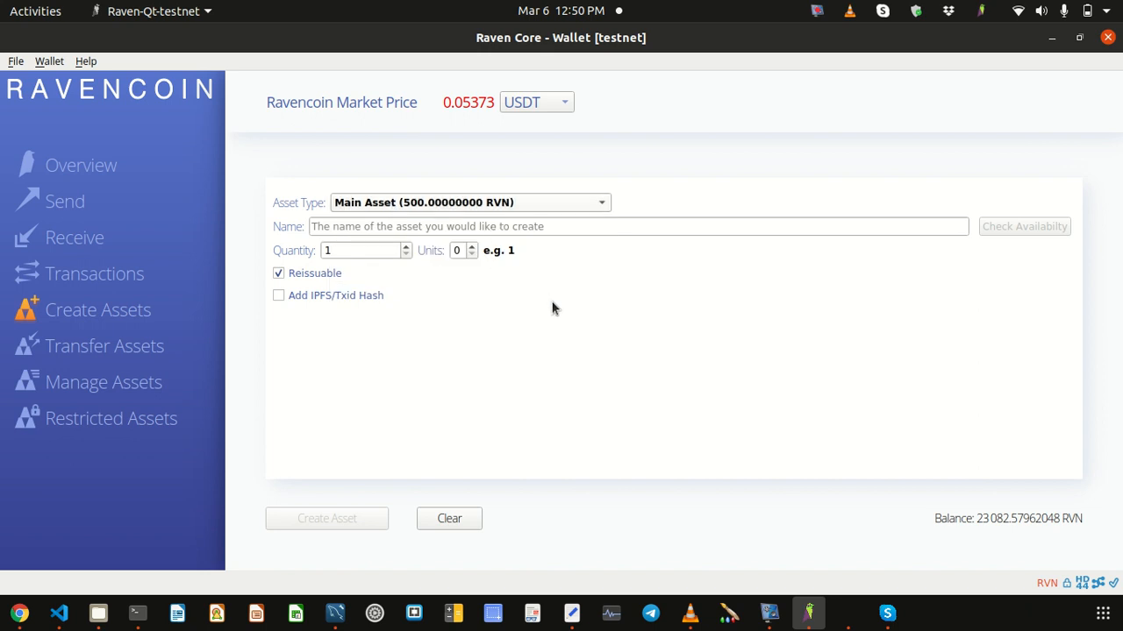
key(Tab)
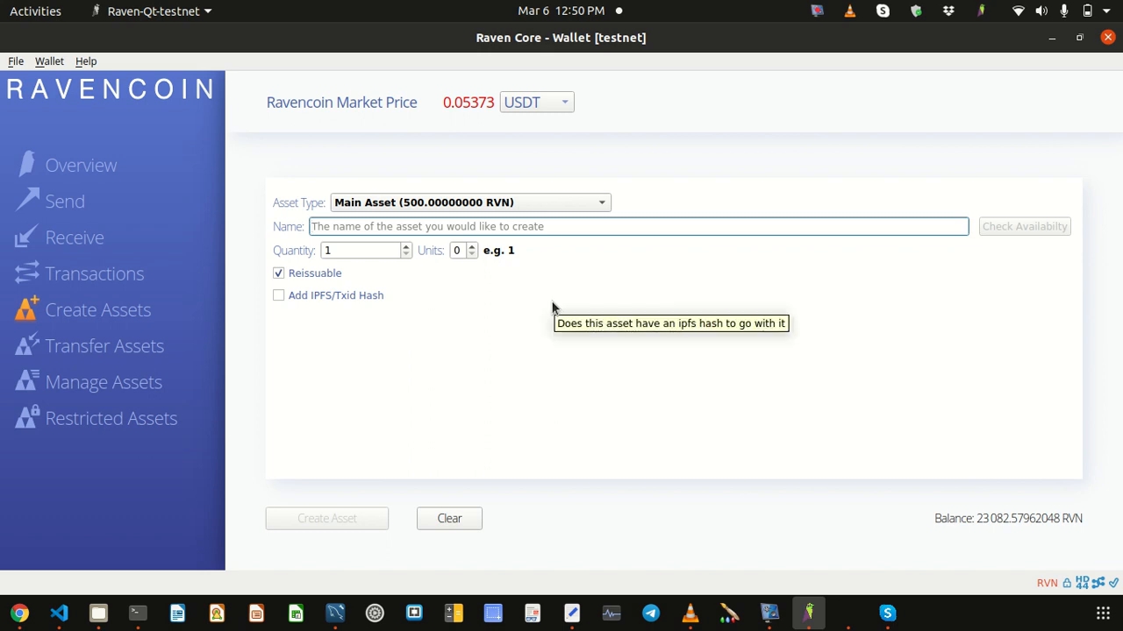
text(TEST)
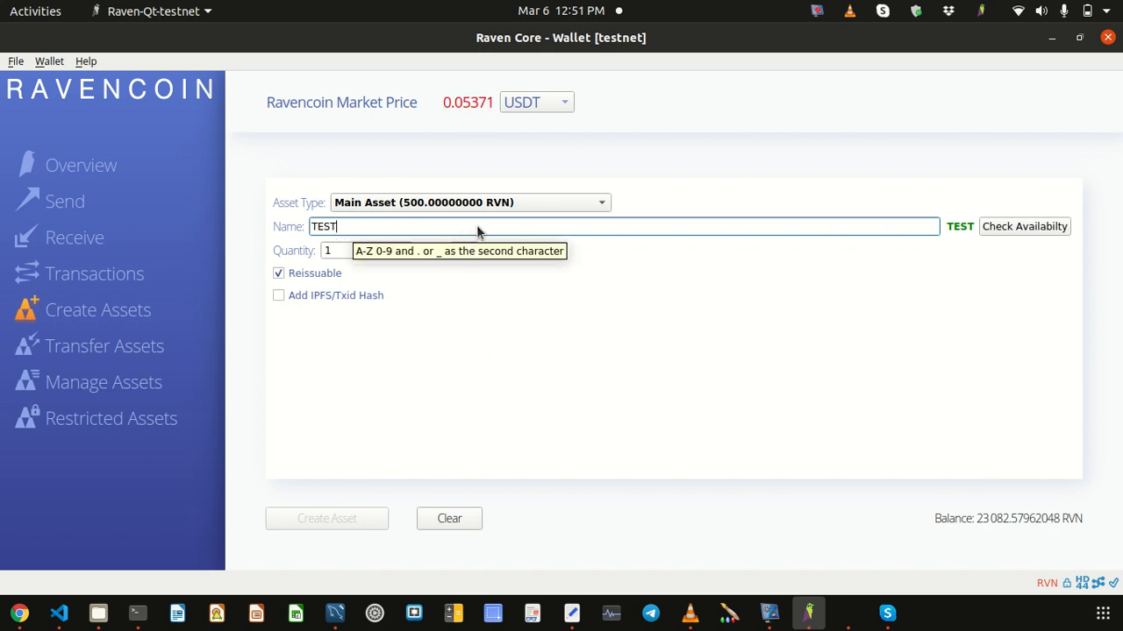
click(1035, 228)
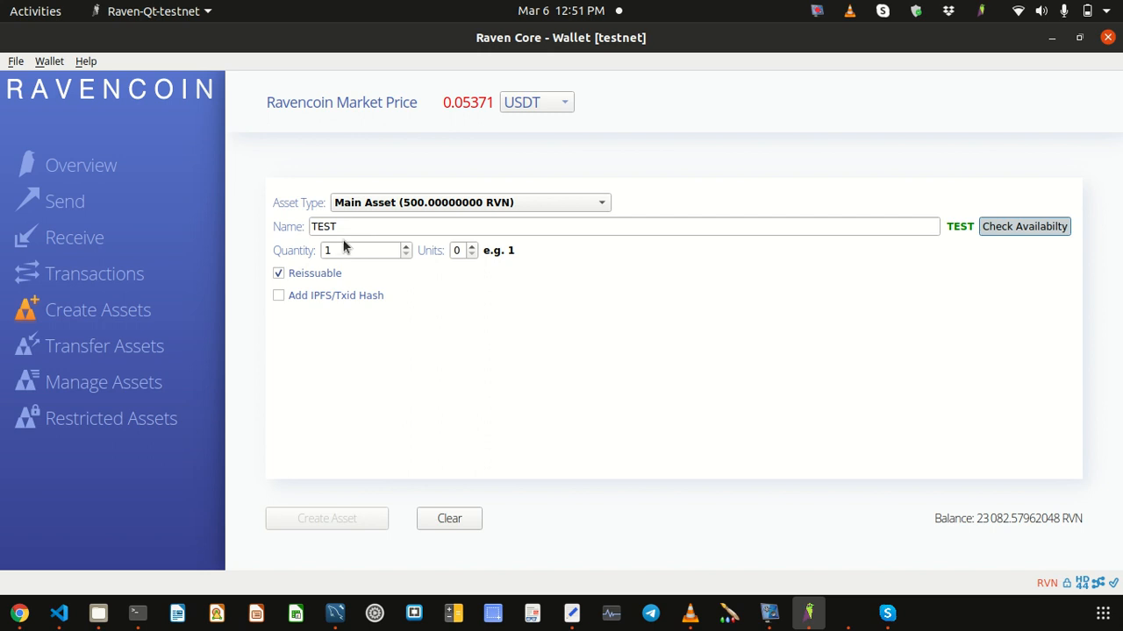
click(323, 228)
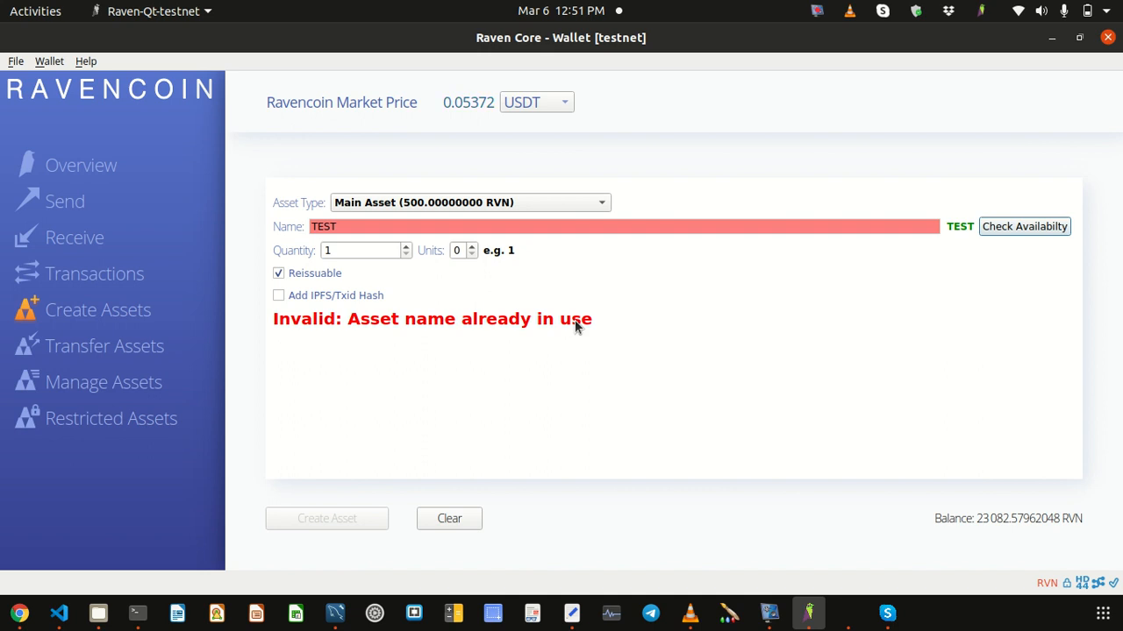
key(shift+Tab)
key(BackSpace)
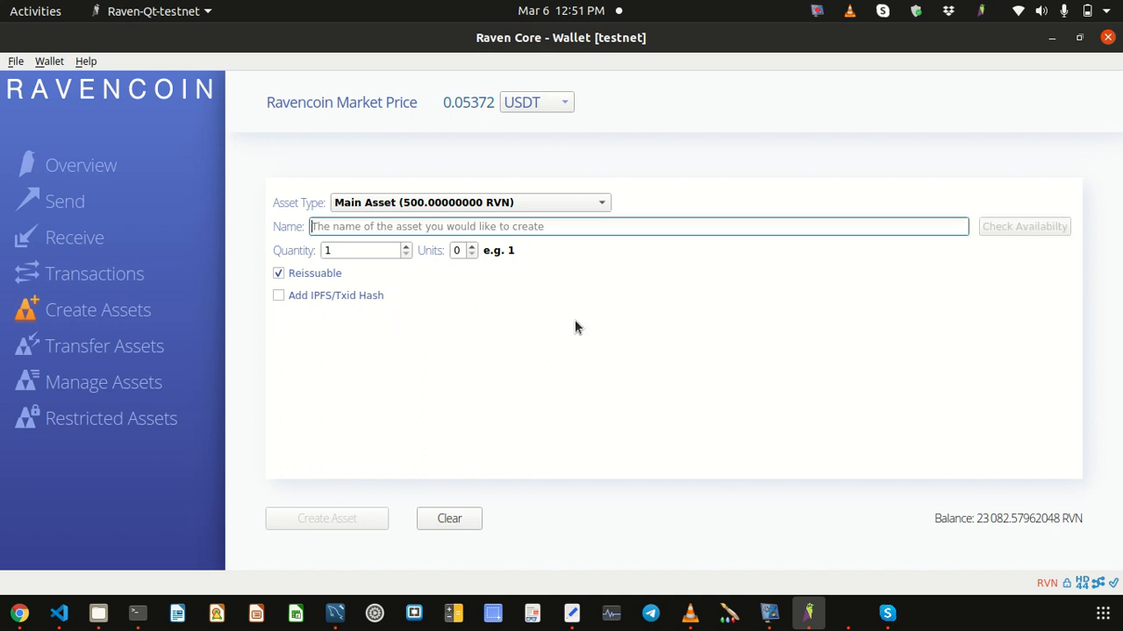
Step: Name the asset MEGATECH100, confirm it is available, and set quantity 100000 with 2 units
text(MEGATECH100)
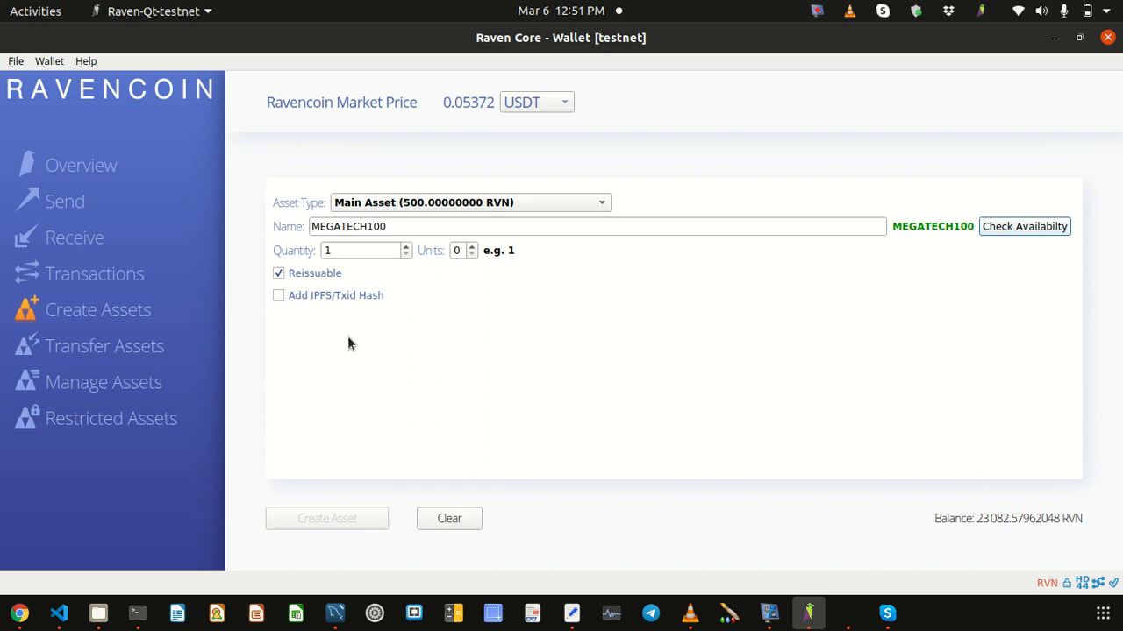
key(Return)
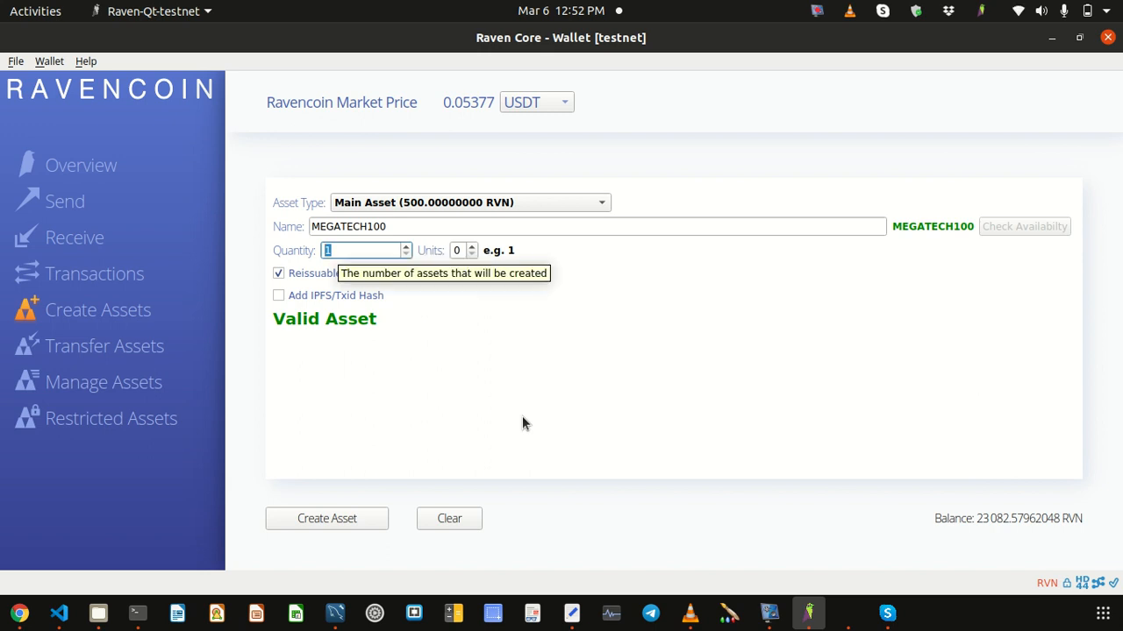
text(100000)
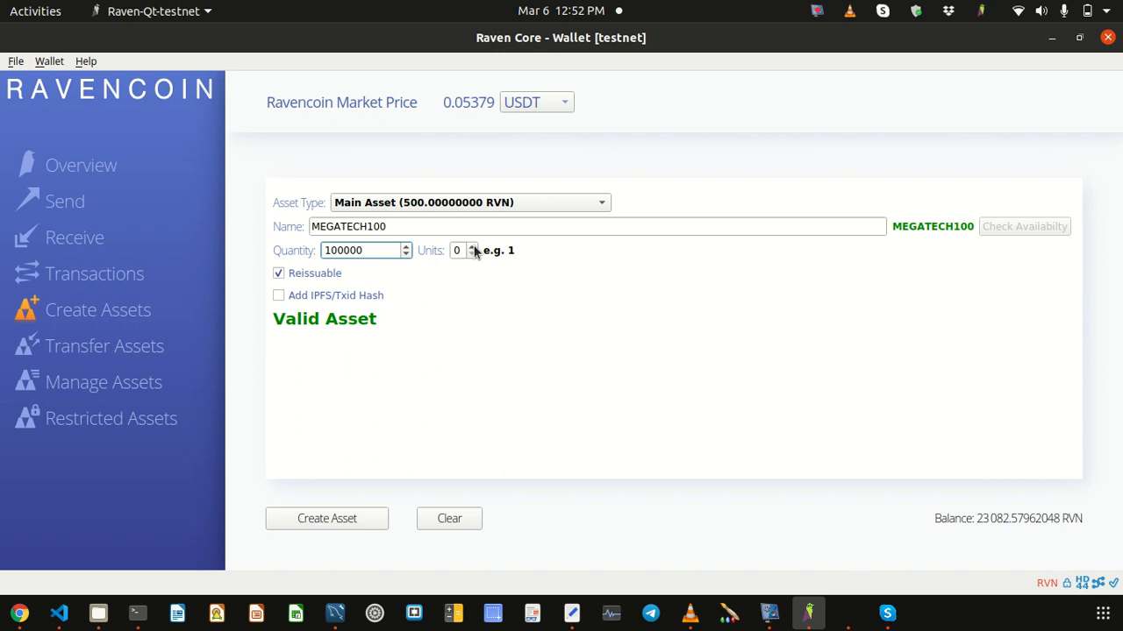
key(Tab)
key(Up)
key(Up)
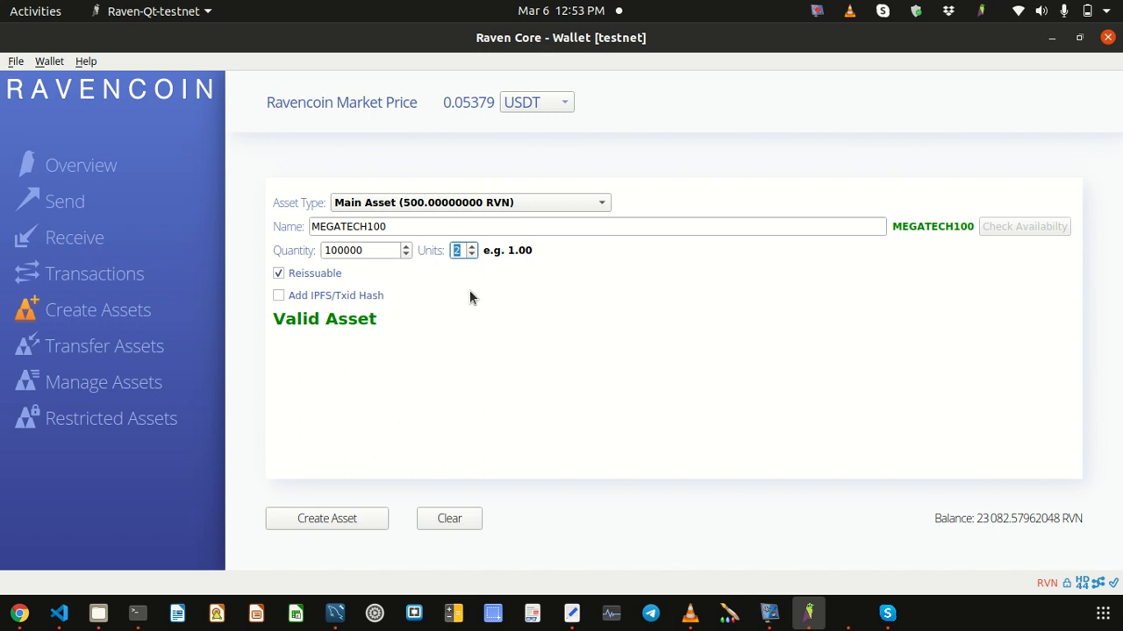
text(8)
text(5)
text(2)
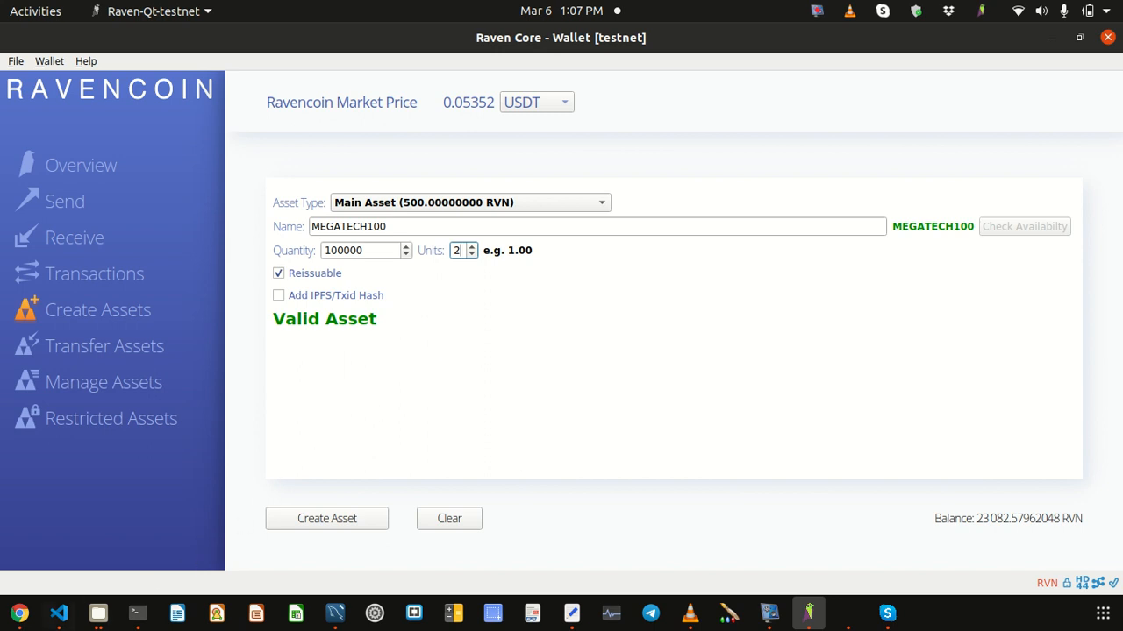
Step: Look over the Home/Software/raven/bin programs in Files, then return to the Raven-Qt wallet
click(98, 613)
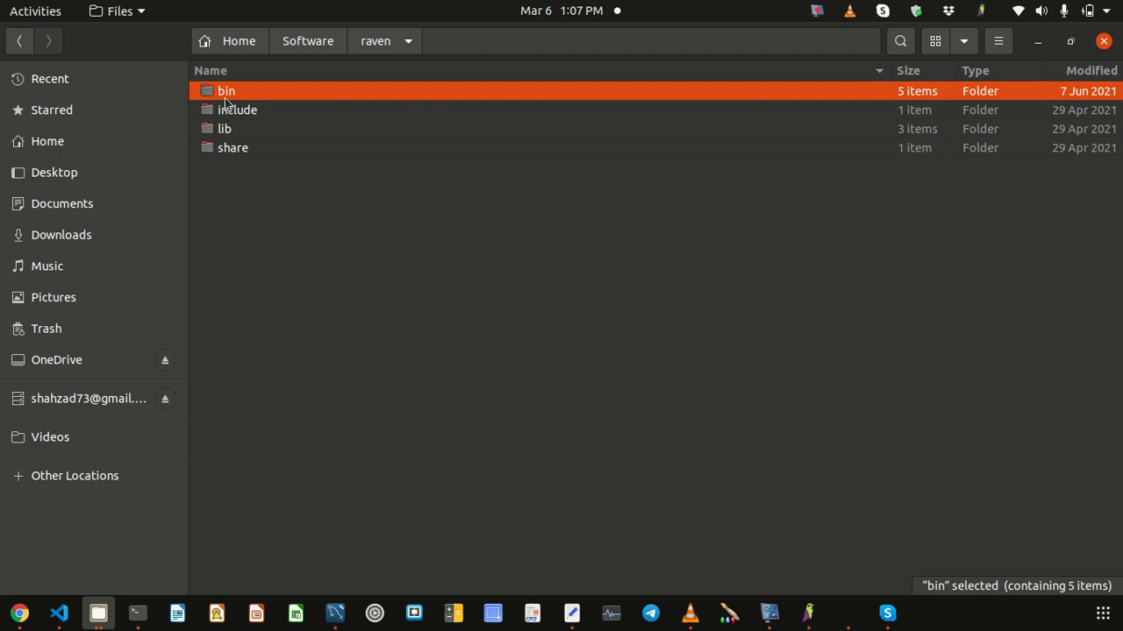
double_click(263, 91)
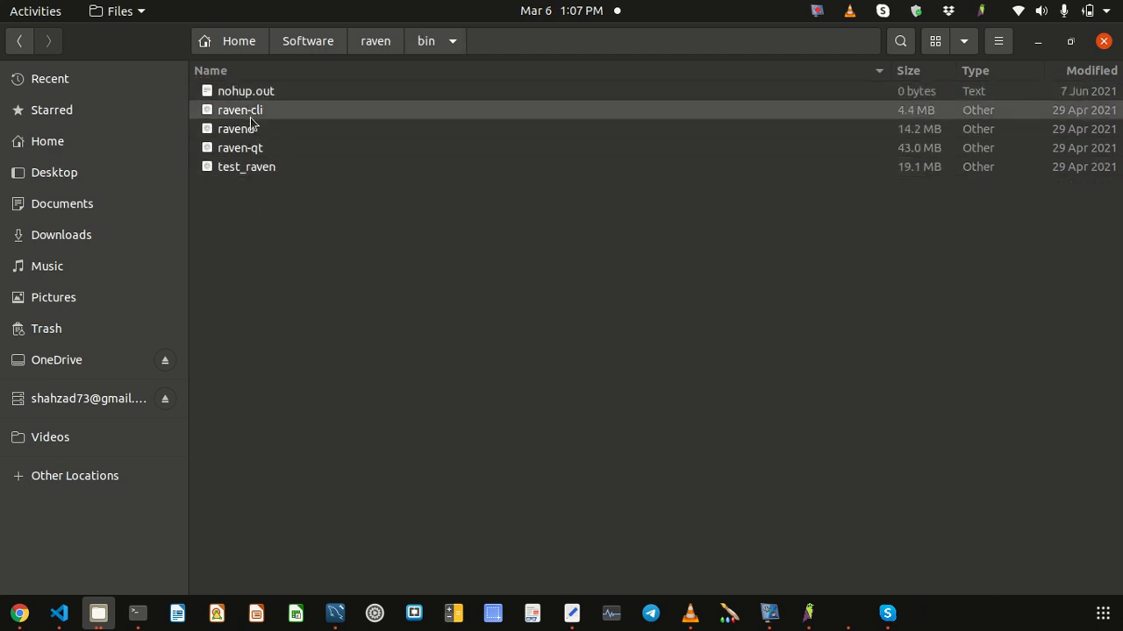
click(250, 116)
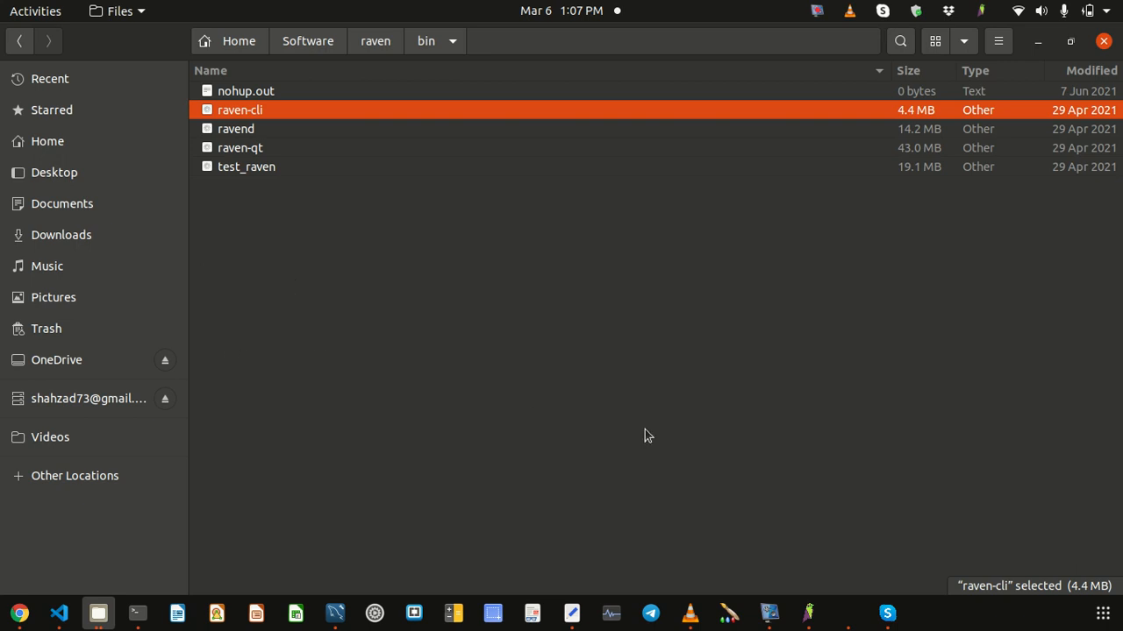
click(808, 613)
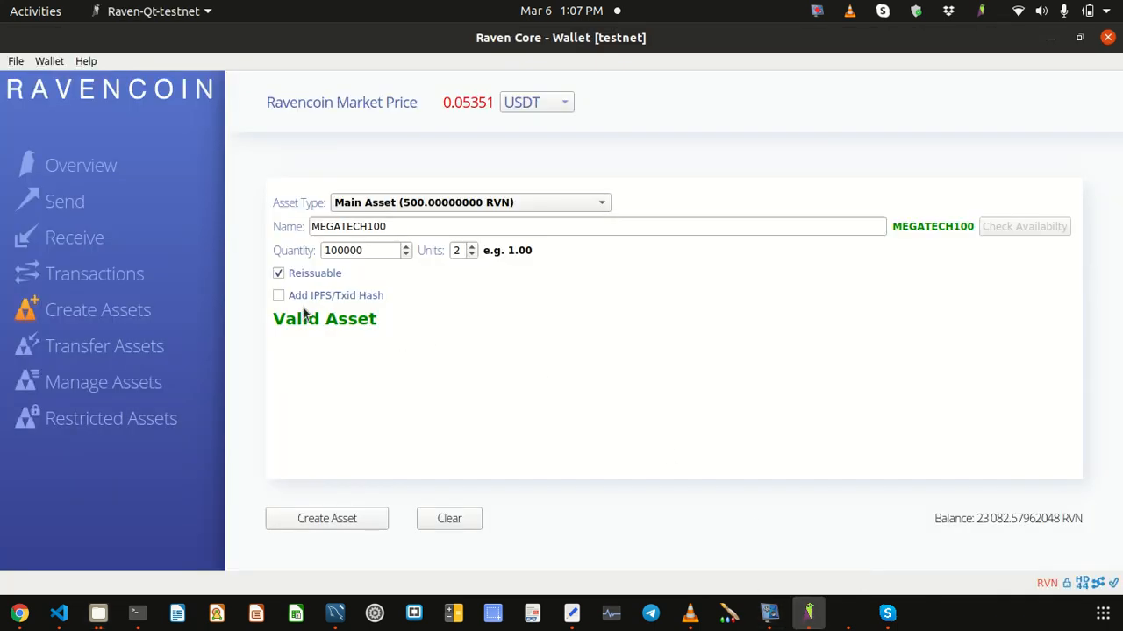
Step: Open the Help > Debug Window console, then go via Terminal back to the raven bin folder
click(86, 61)
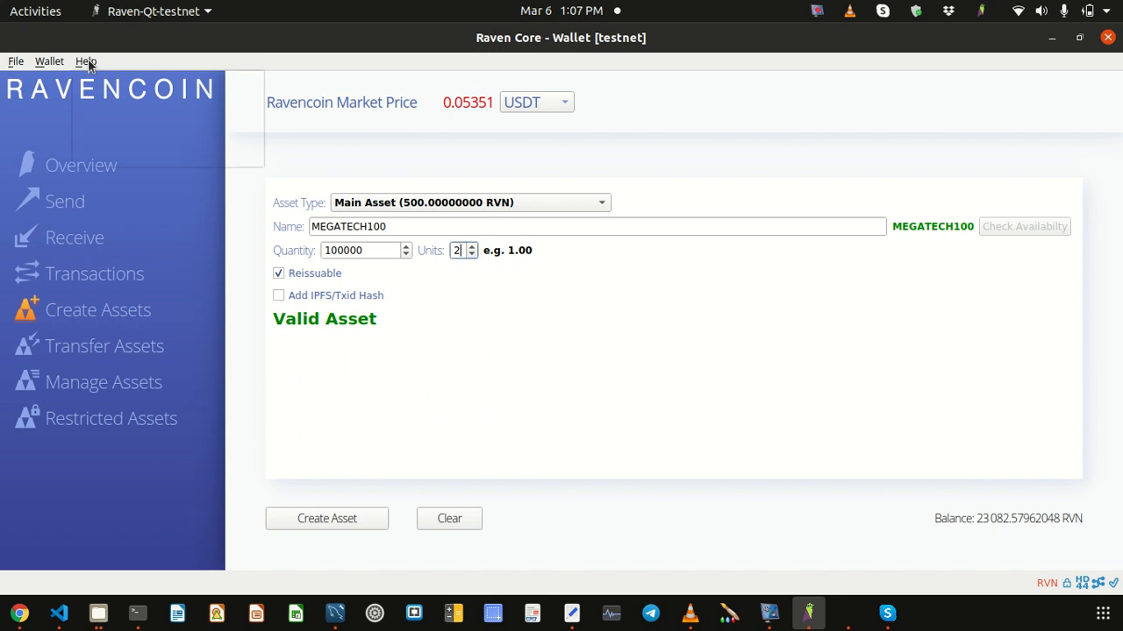
click(86, 61)
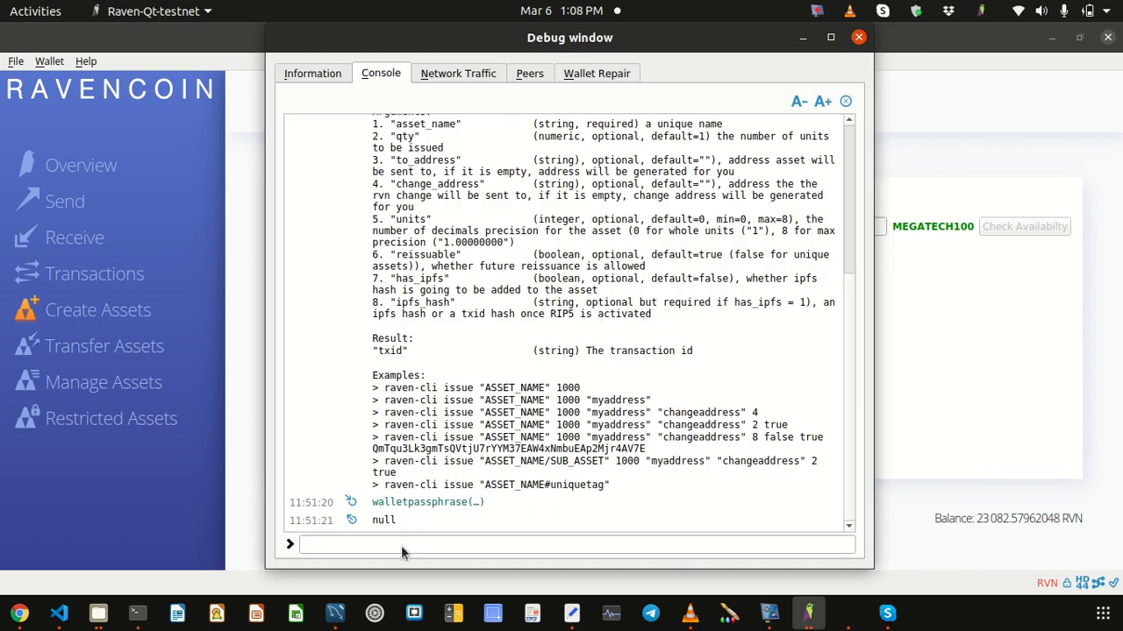
click(398, 546)
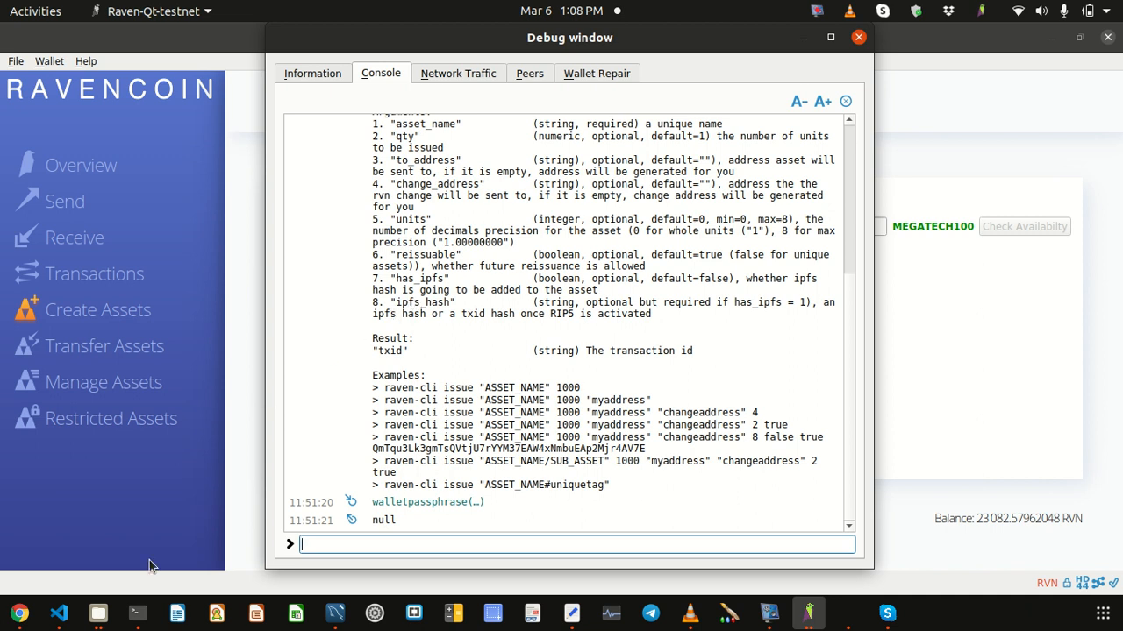
click(137, 612)
click(100, 608)
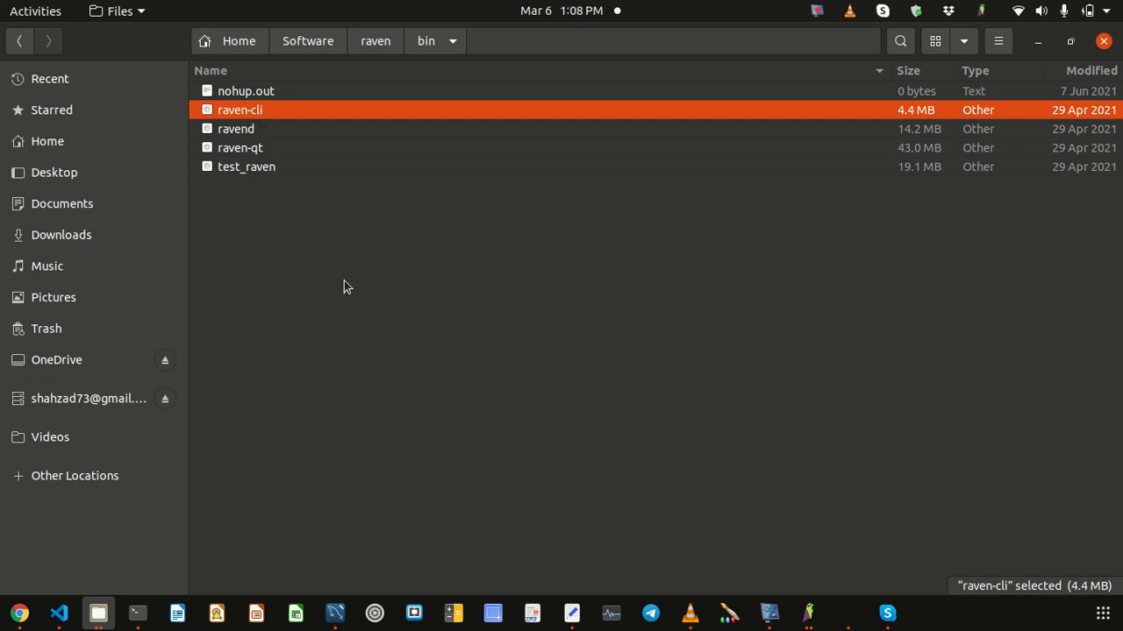
click(809, 613)
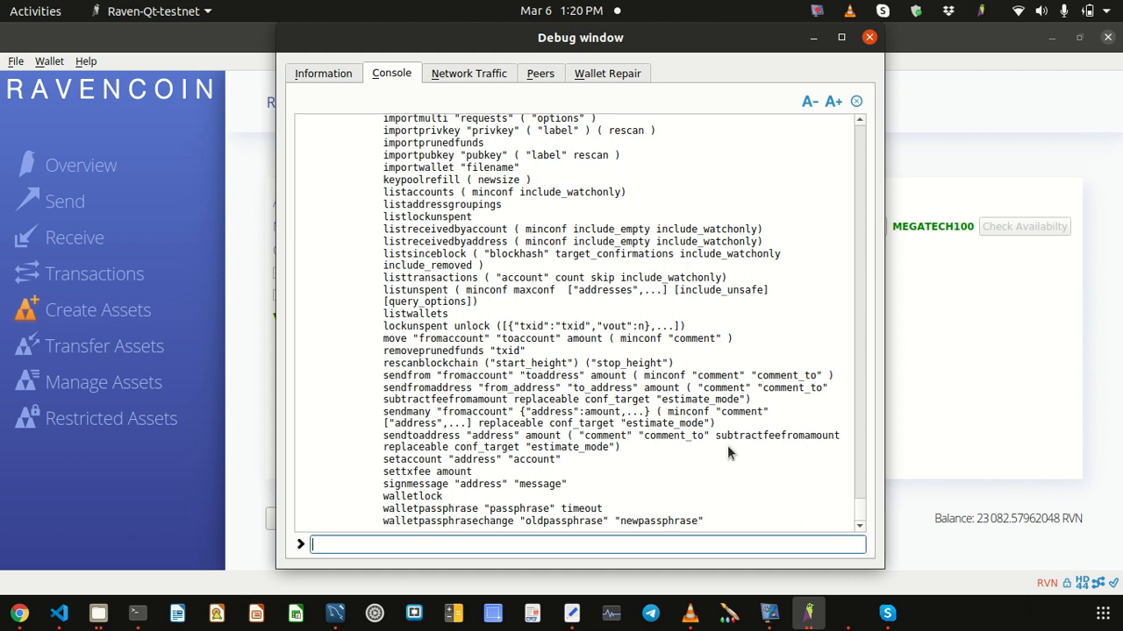
text(iss)
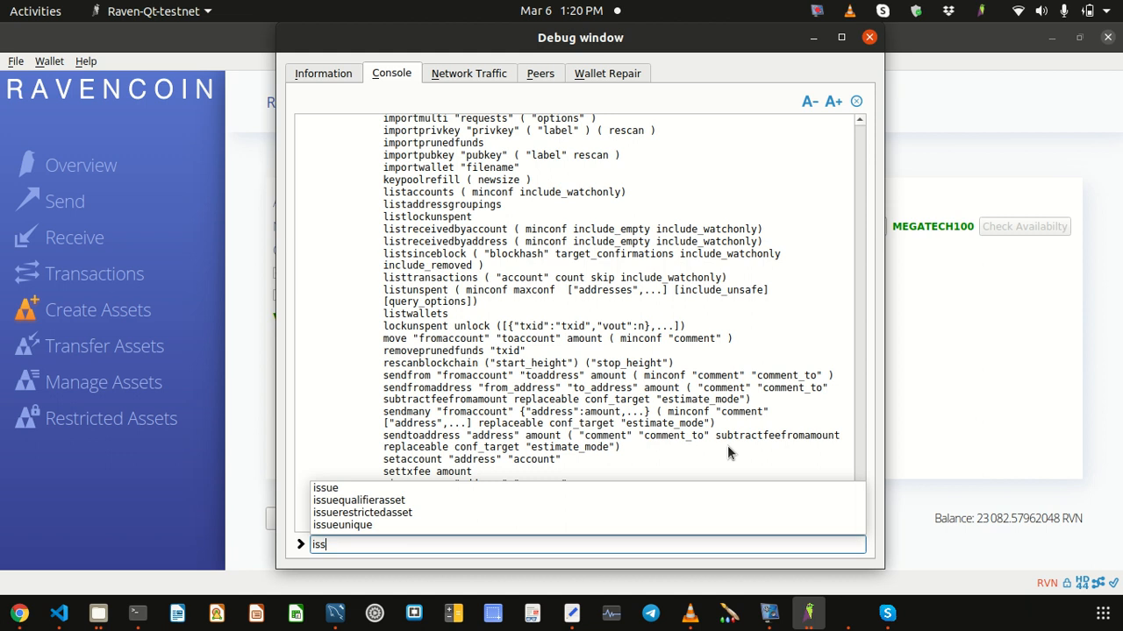
text(ue)
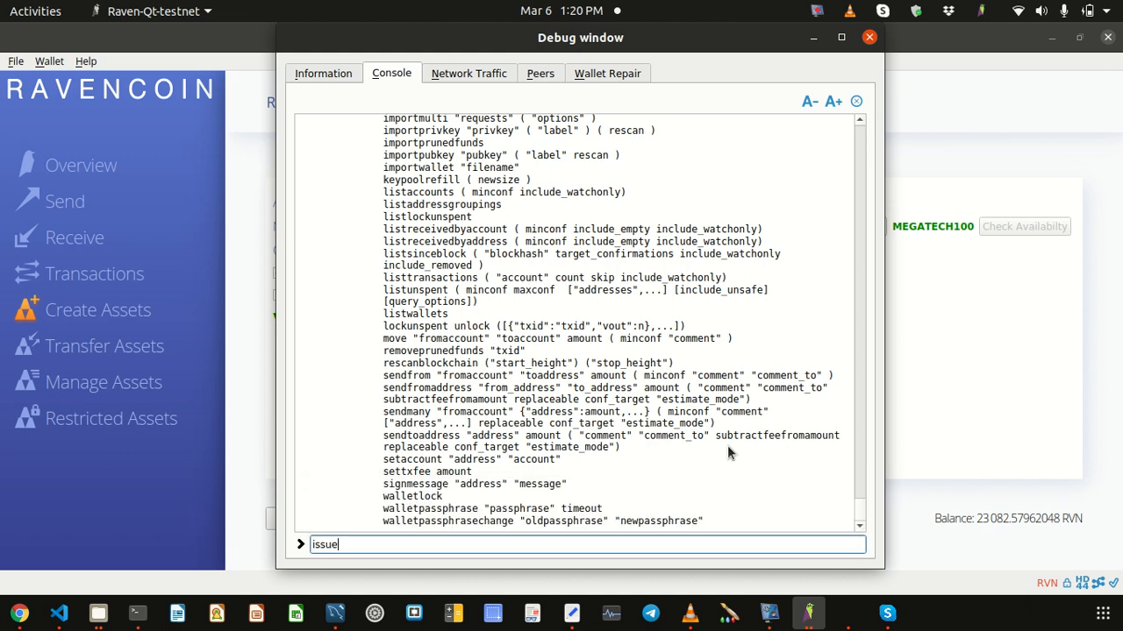
key(Home)
text(help)
key(Return)
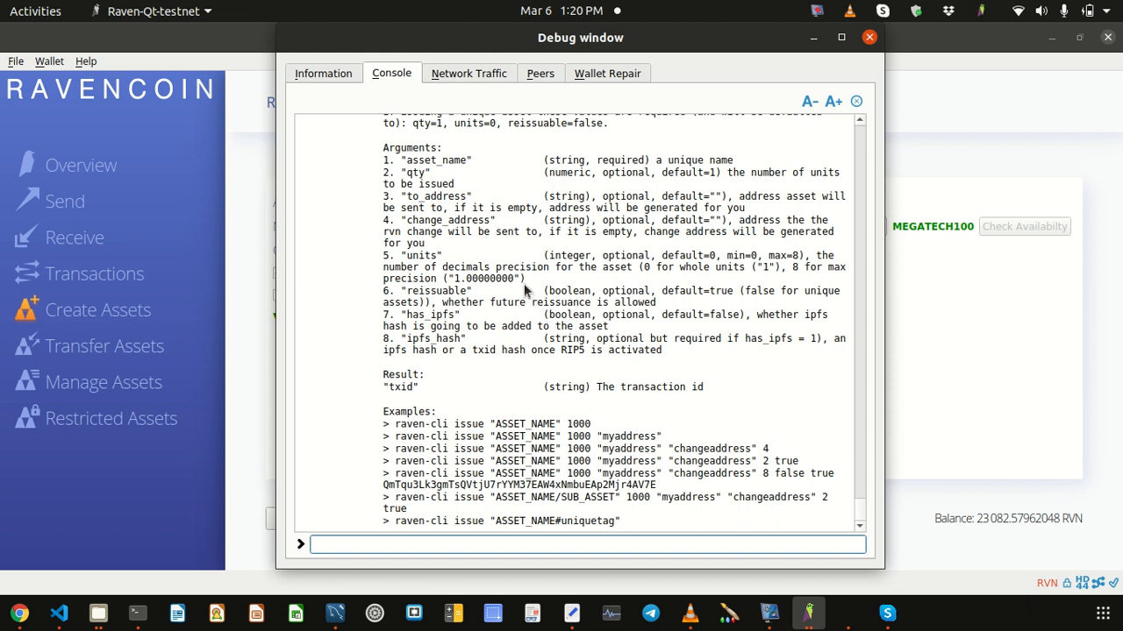
scroll(506, 232, up, 8)
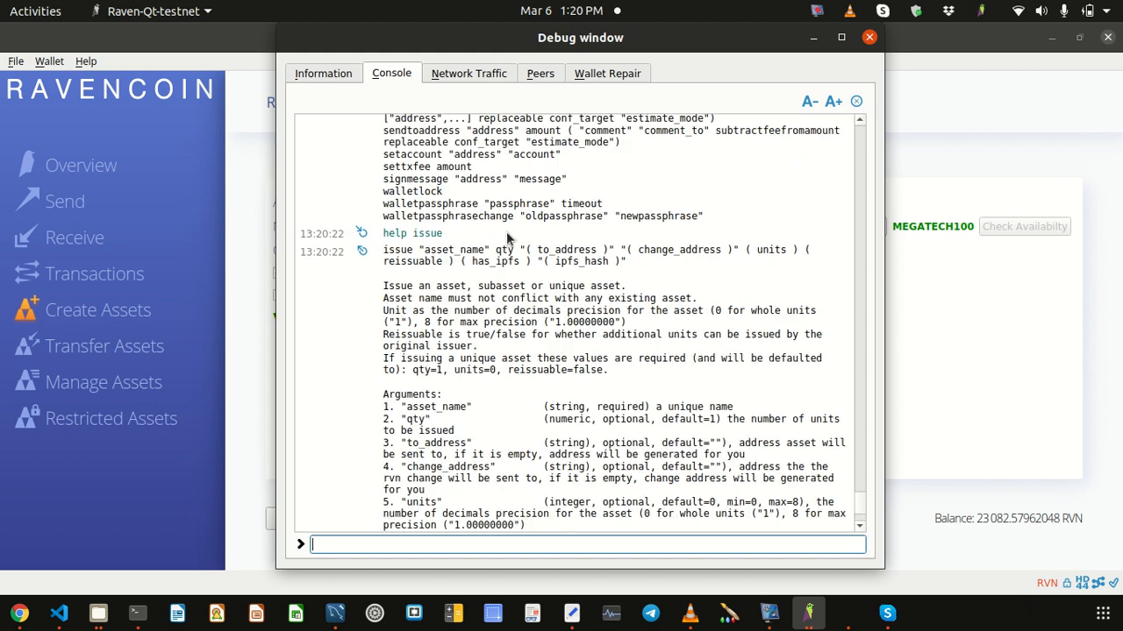
scroll(506, 231, down, 1)
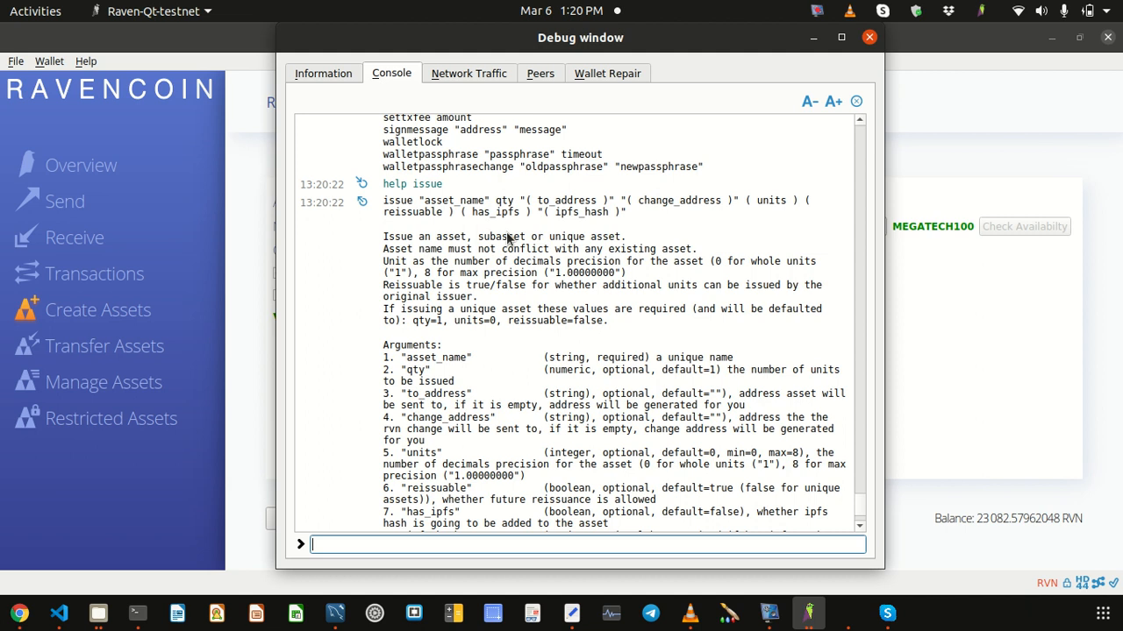
triple_click(385, 203)
click(633, 214)
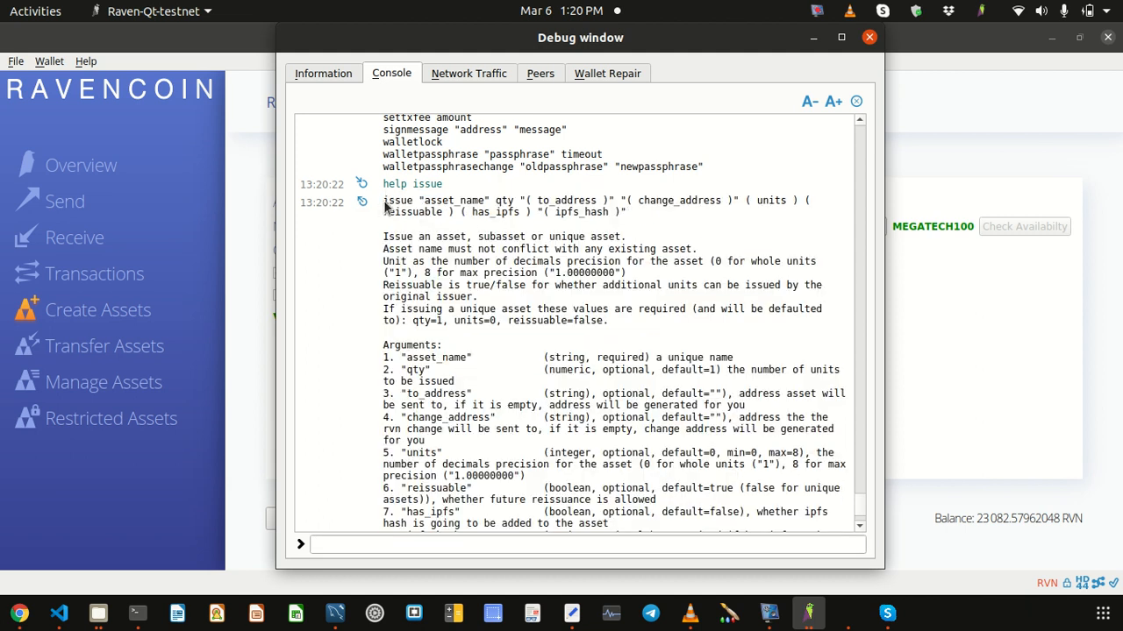
triple_click(627, 216)
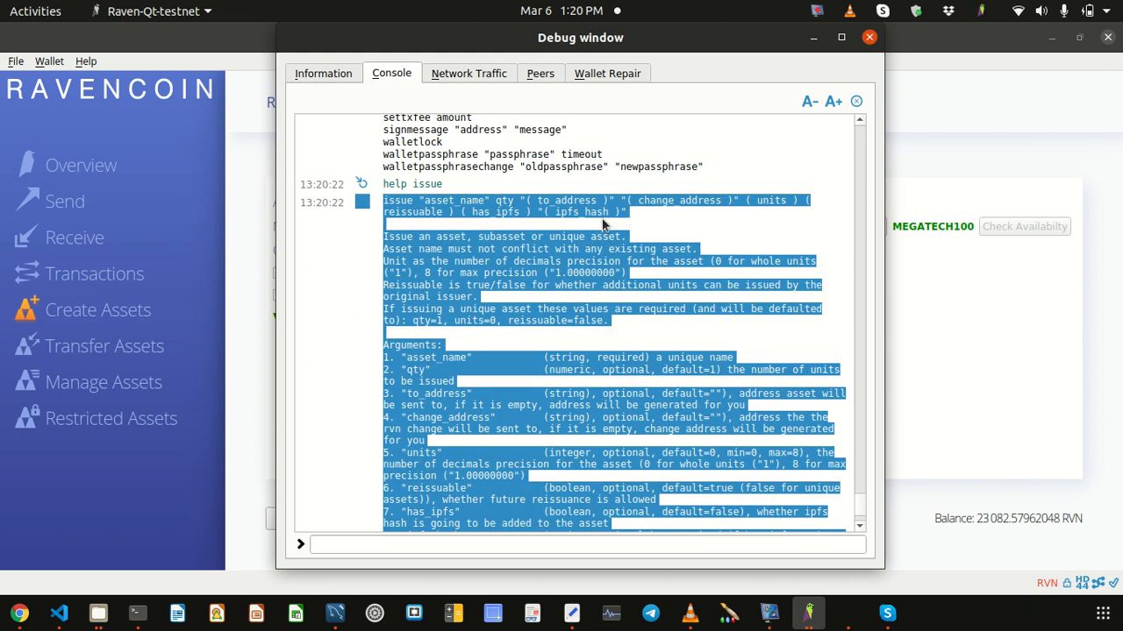
click(603, 223)
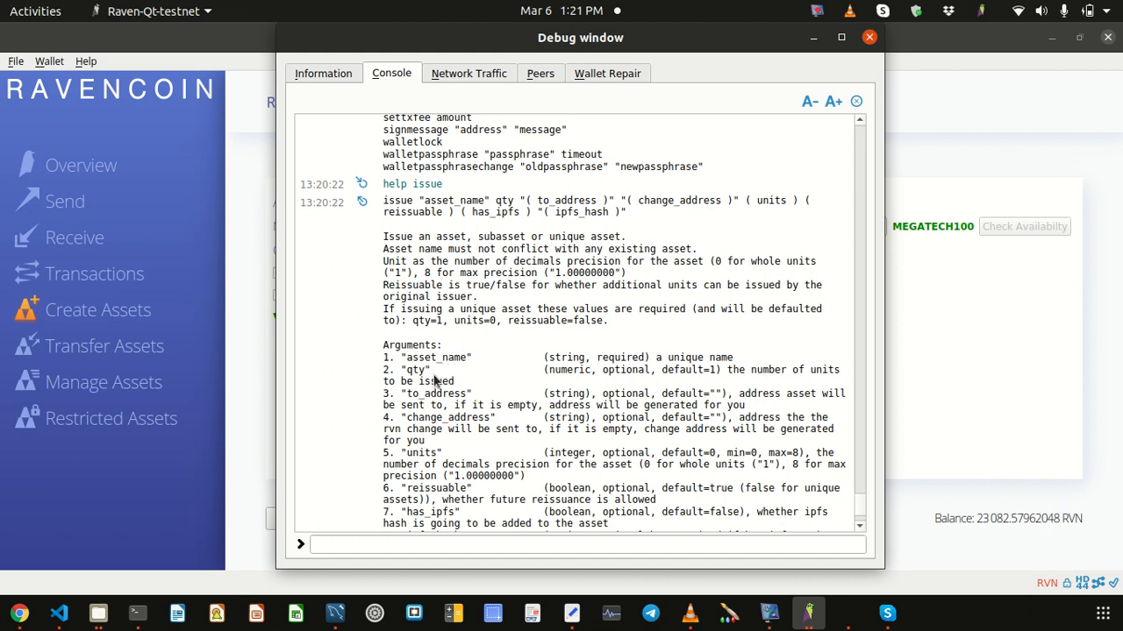
drag(466, 394, 416, 403)
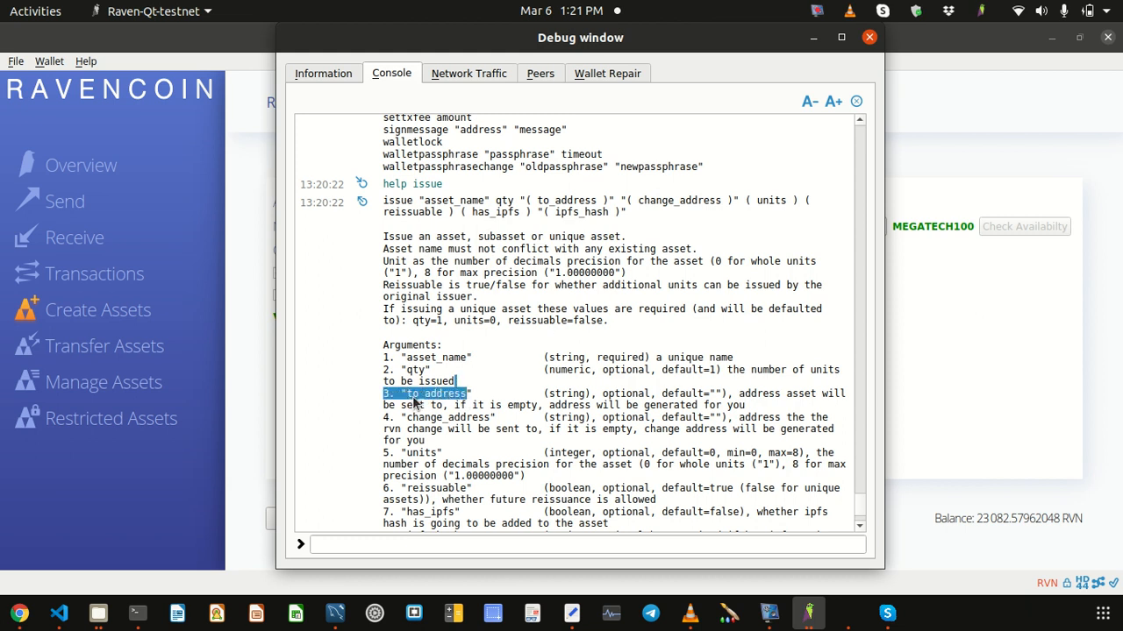
click(423, 402)
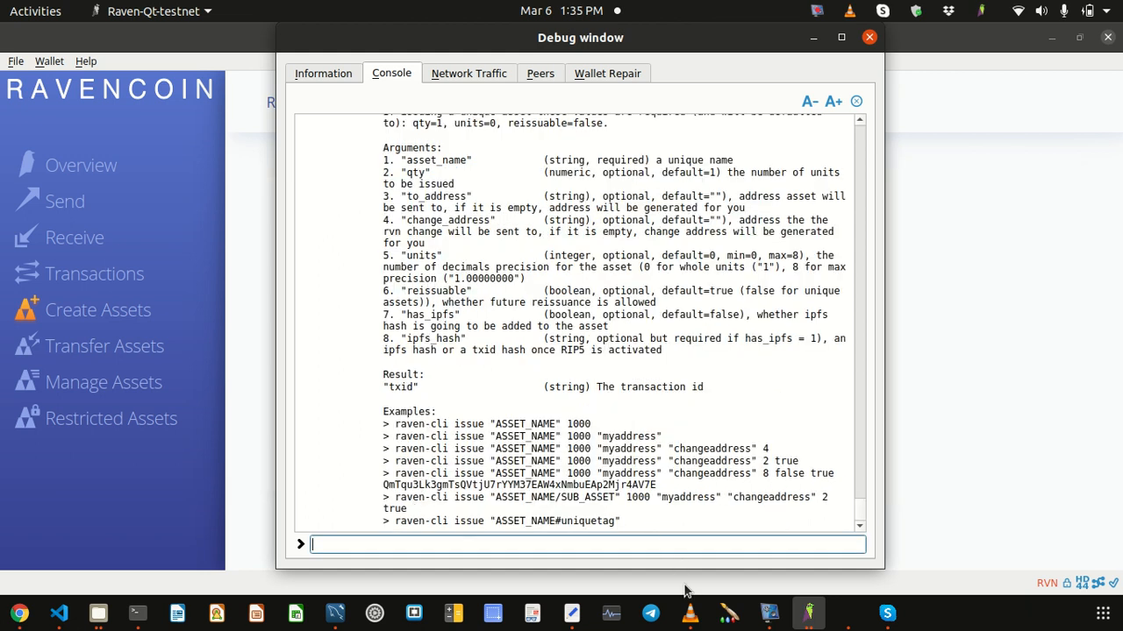
Step: On line 12 of the gedit draft, type issue "MEGATECH100" 100000
click(571, 614)
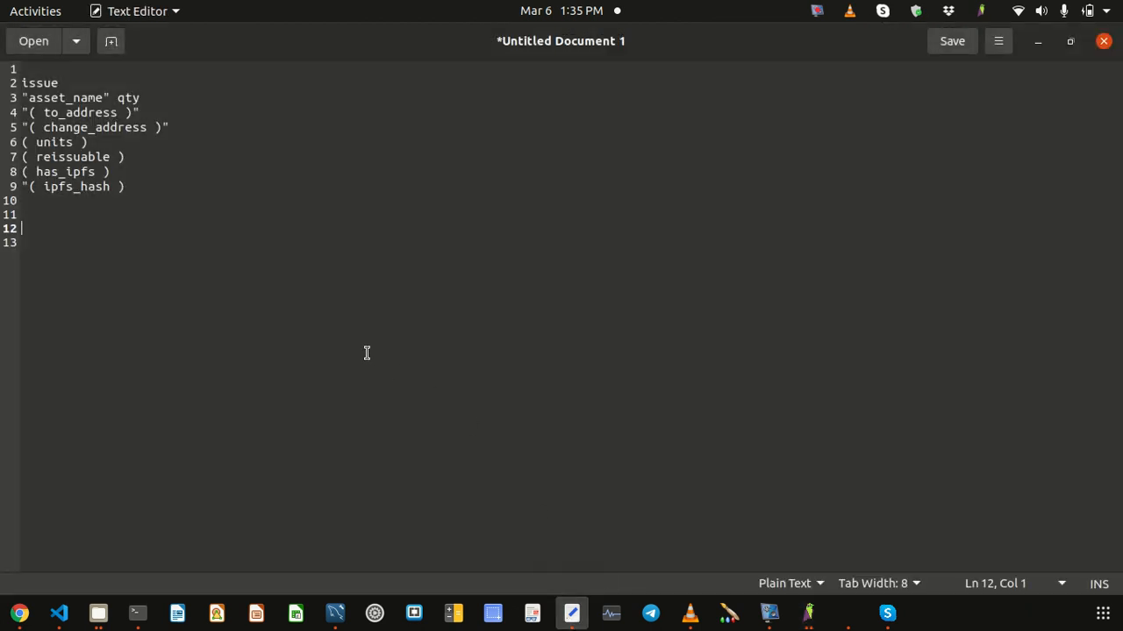
key(Up)
key(Up)
key(Up)
key(Up)
key(Up)
key(Up)
key(Up)
key(Up)
key(Up)
key(Up)
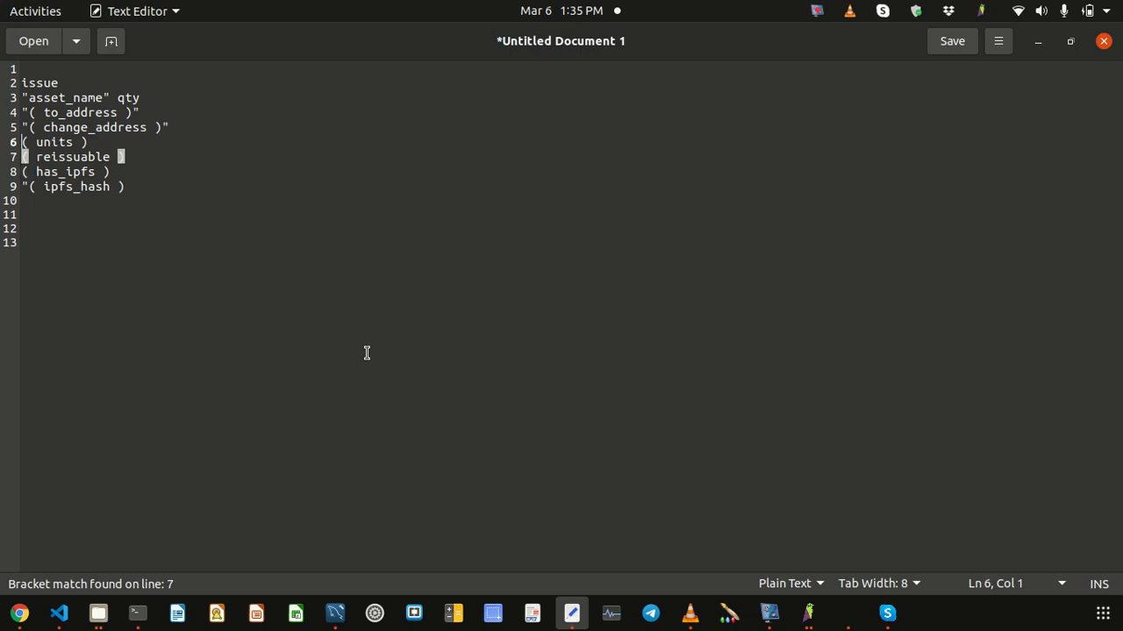
key(Down)
key(Down)
key(Down)
key(Down)
key(Down)
key(Down)
key(Down)
key(Down)
key(Down)
key(Down)
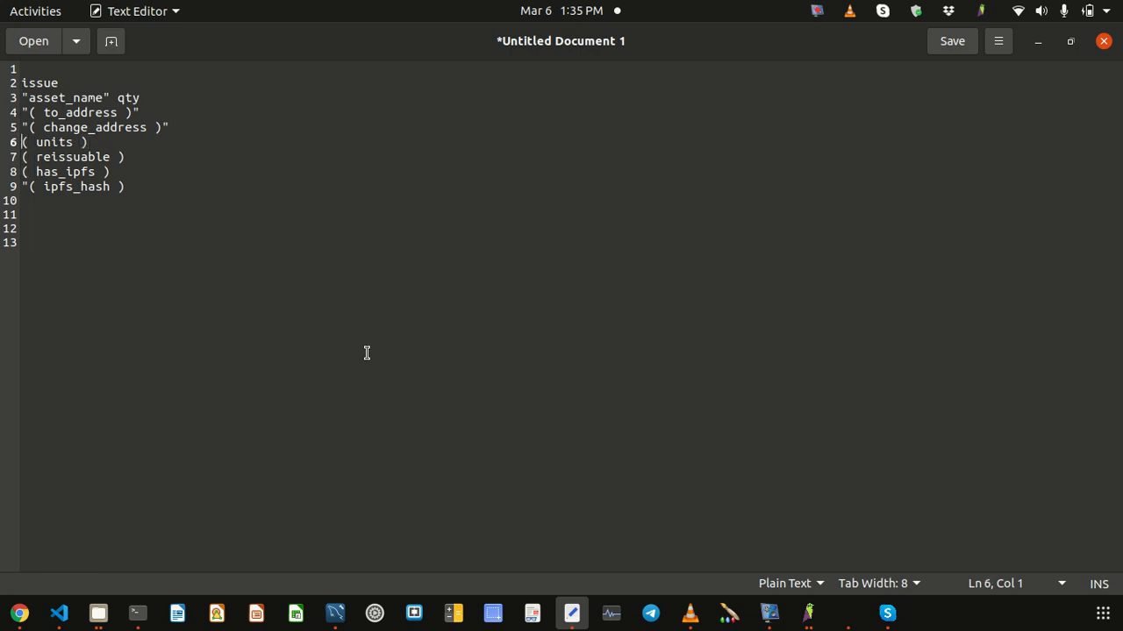
text(issue ")
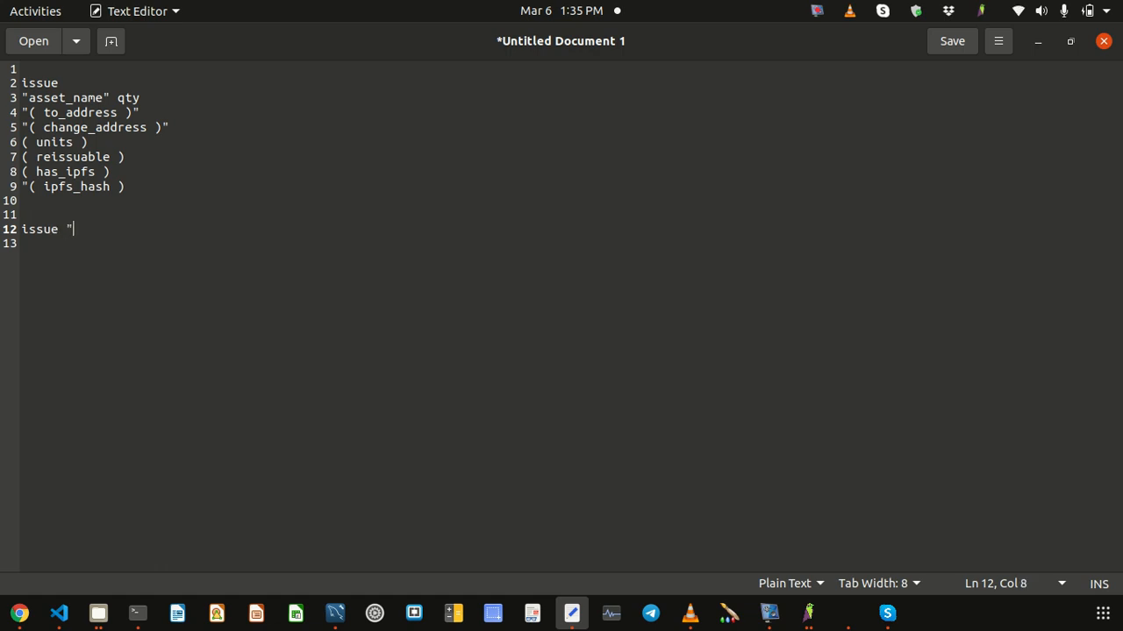
text(MEGATECH)
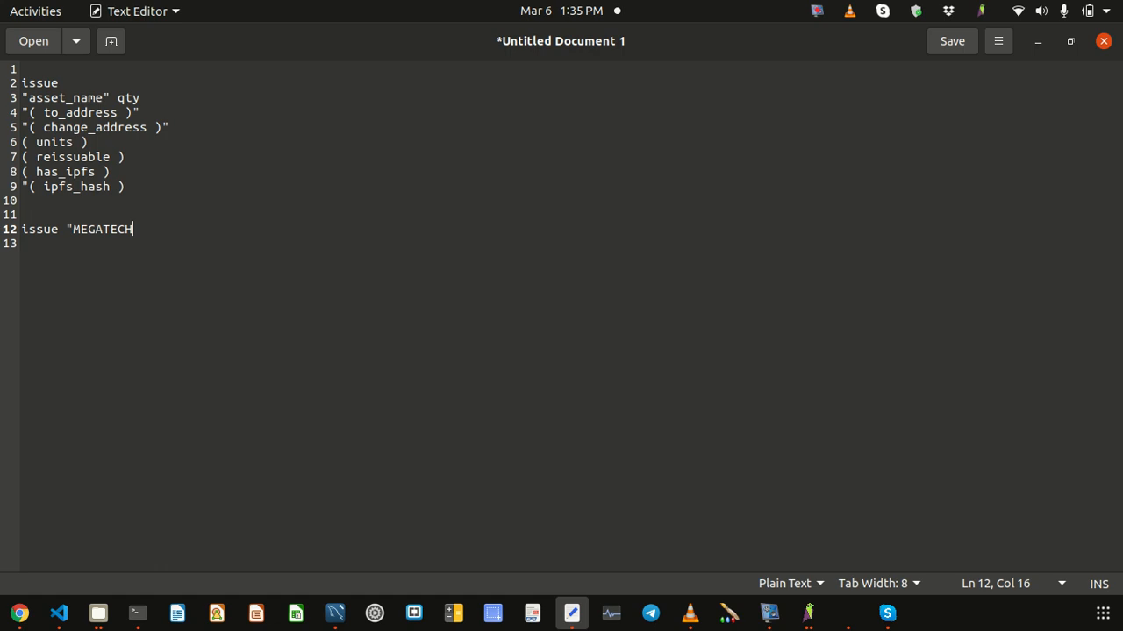
text(100")
key(Left)
key(Left)
key(Left)
key(Left)
key(Right)
key(Right)
key(Right)
key(Right)
key(Right)
key(Left)
text(100000)
Step: Check the to_address argument line, then end line 12 with a space and return to Raven Core
key(Up)
key(Up)
key(Up)
key(Up)
key(Up)
key(Up)
key(Up)
key(Up)
key(Home)
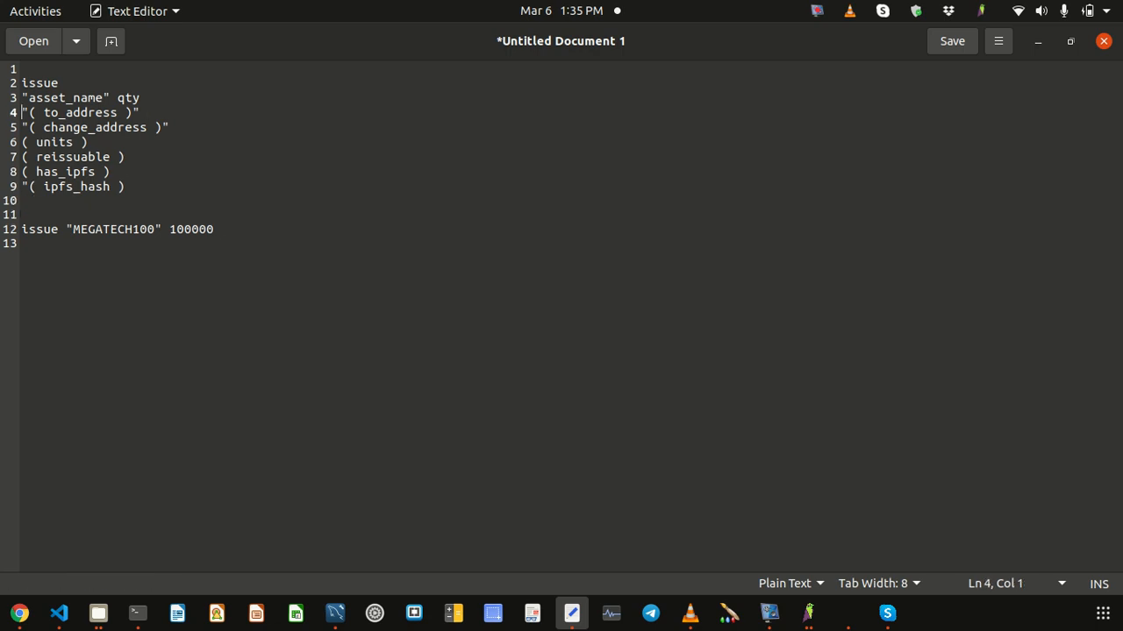
key(shift+Down)
key(shift+Left)
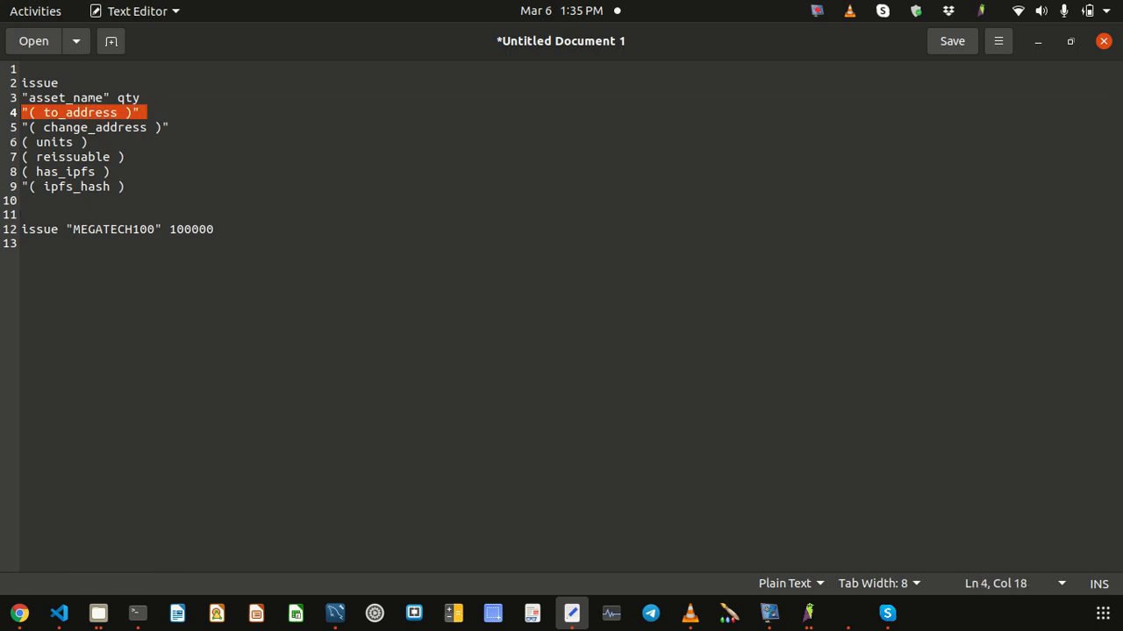
key(Left)
key(Down)
key(Down)
key(Down)
key(Down)
key(Down)
key(Down)
key(Down)
key(Down)
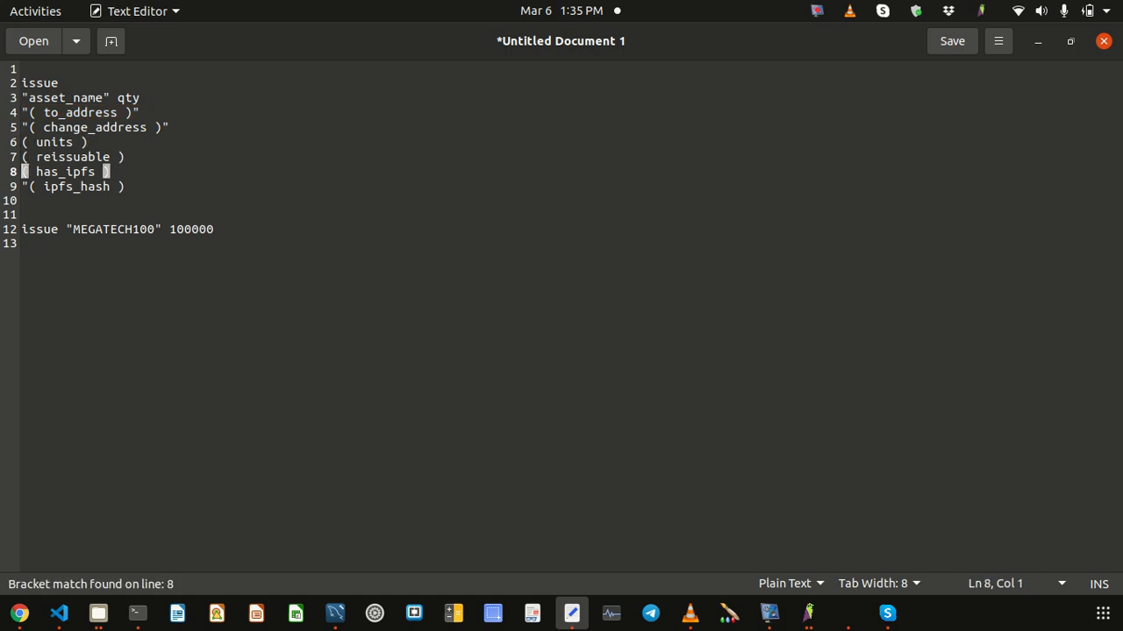
key(End)
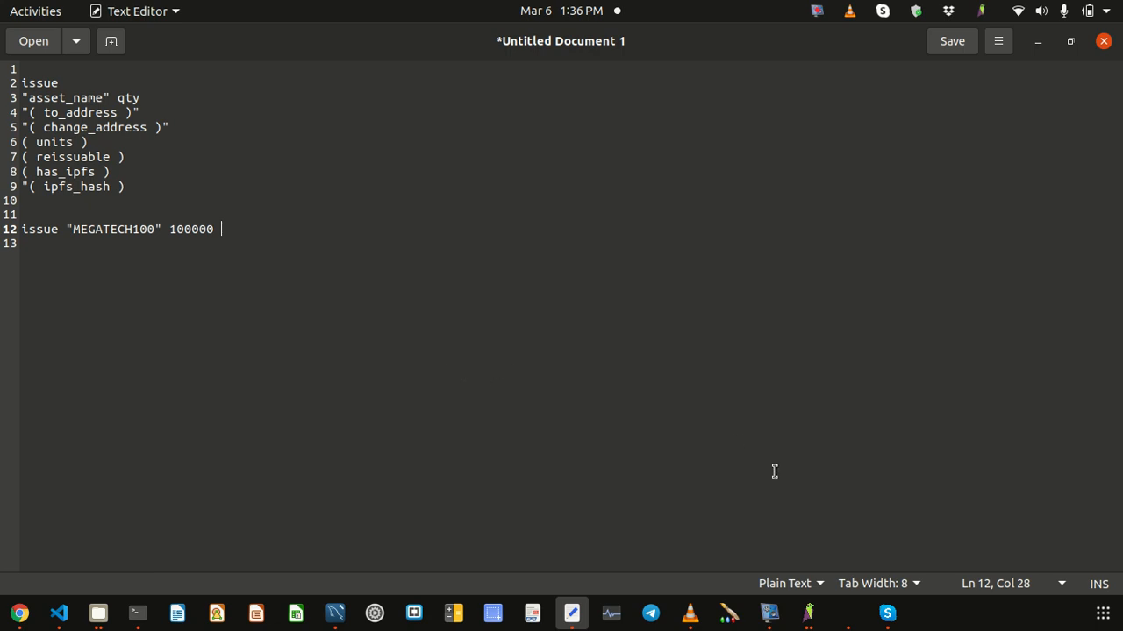
click(808, 618)
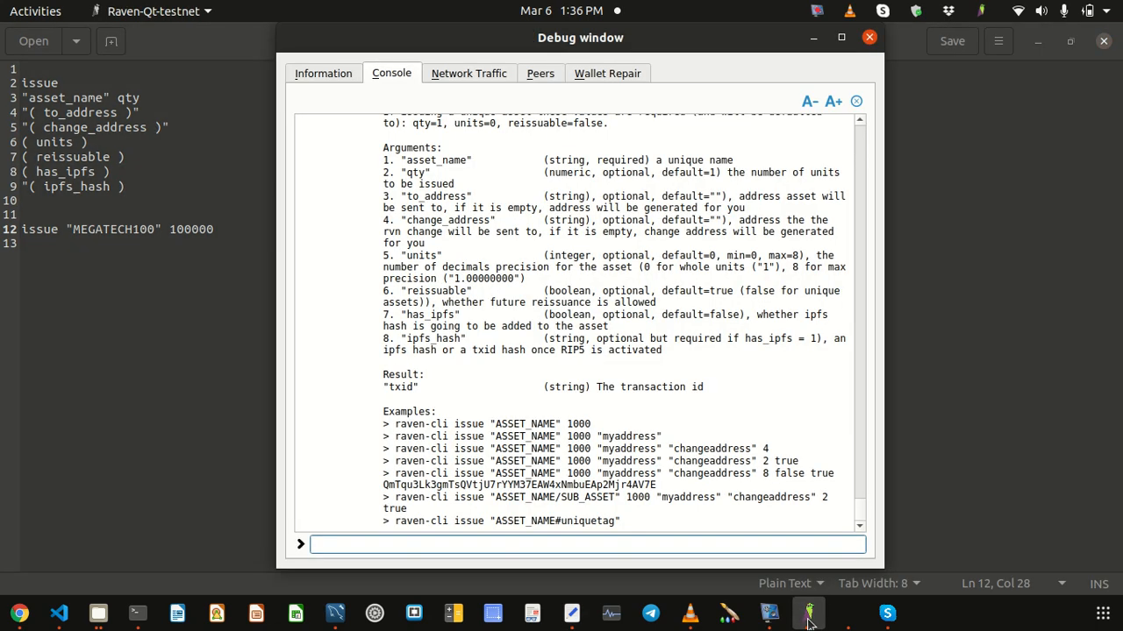
Step: Copy one of the wallet's own addresses from the File > Receiving addresses list
click(807, 619)
click(703, 492)
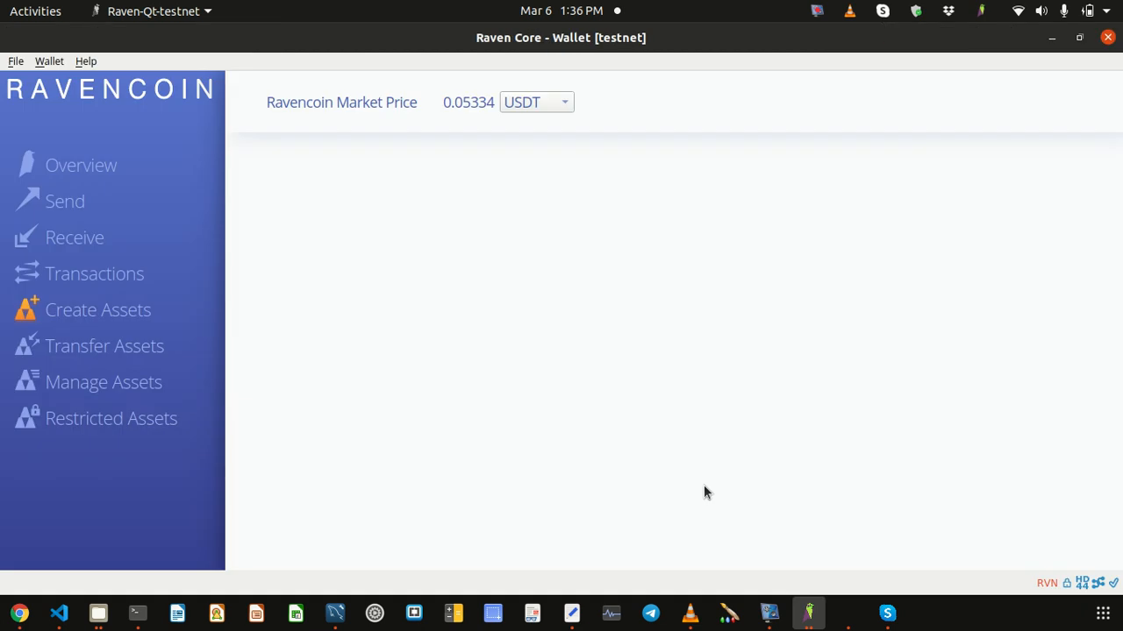
click(8, 65)
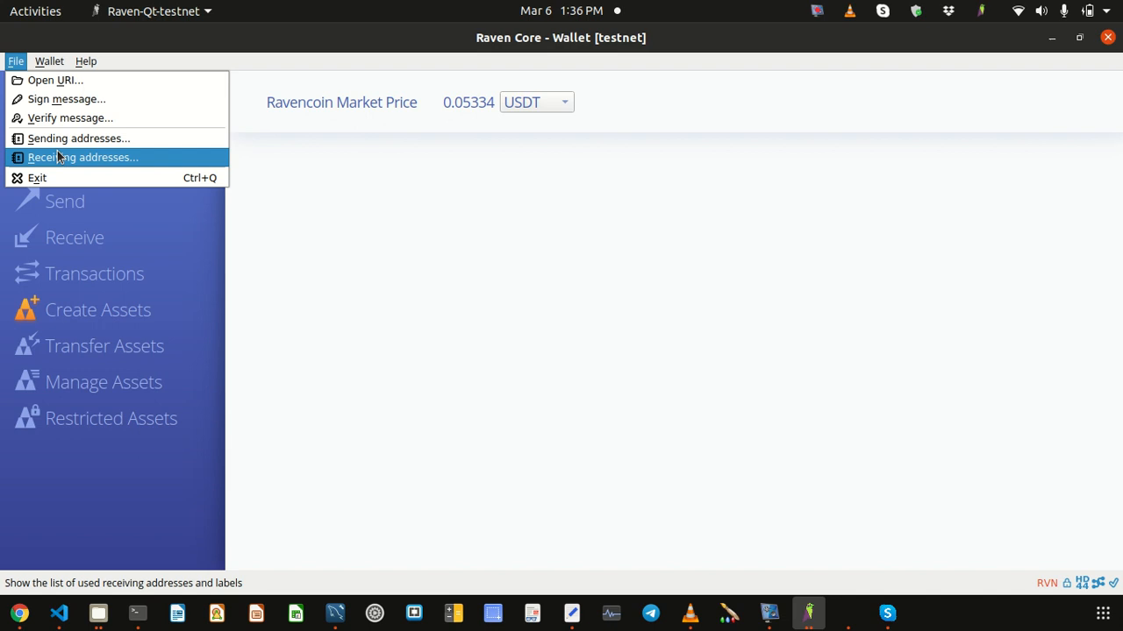
click(67, 159)
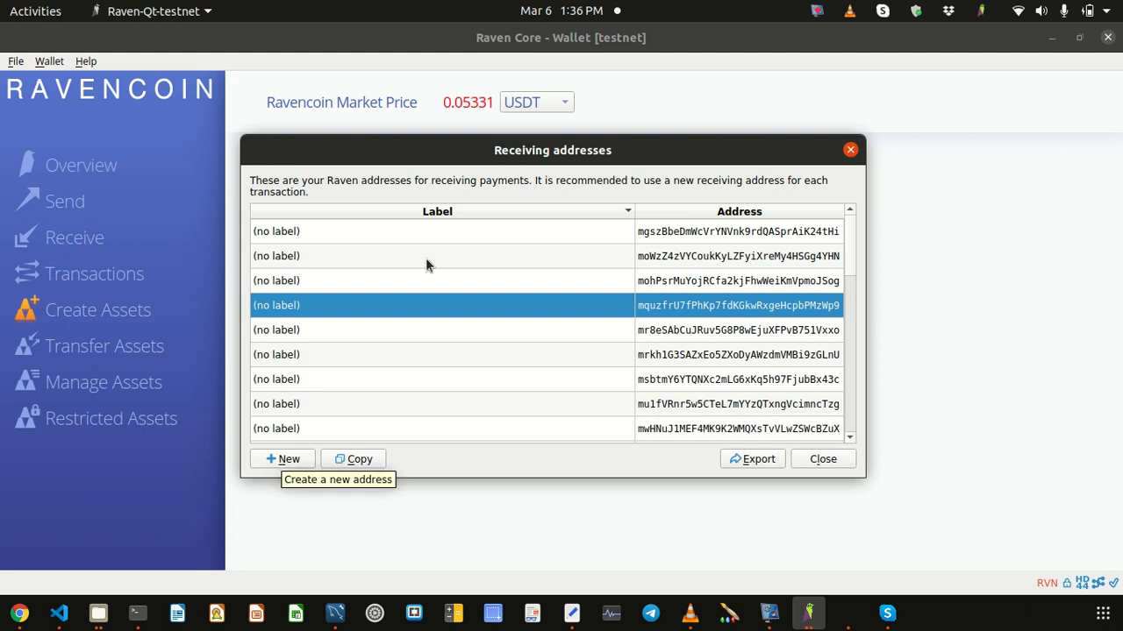
right_click(685, 310)
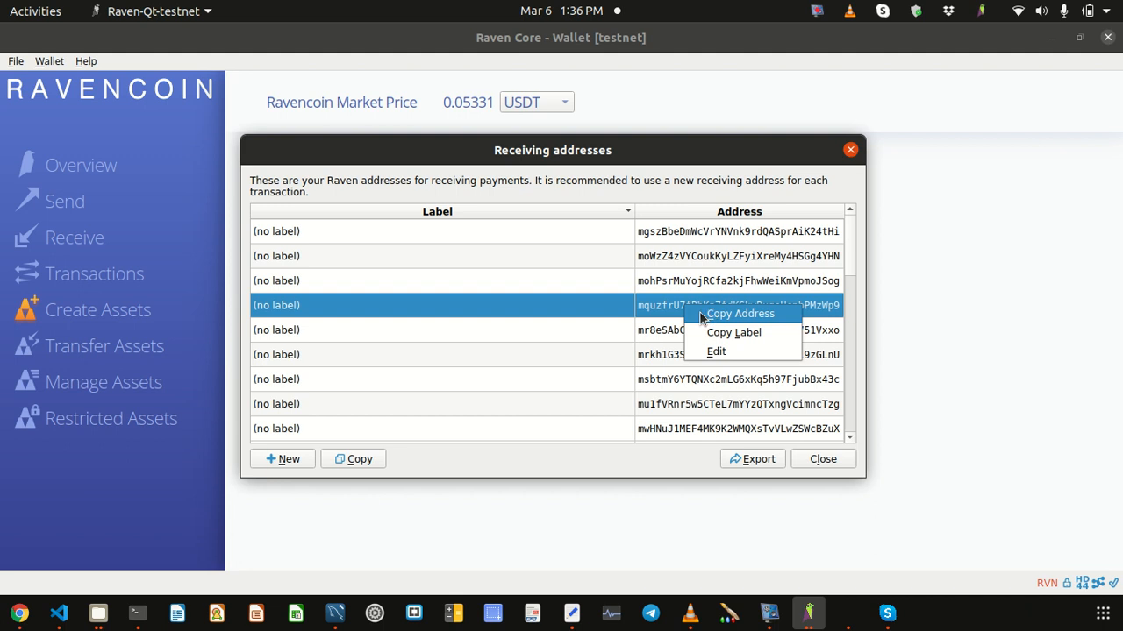
click(725, 319)
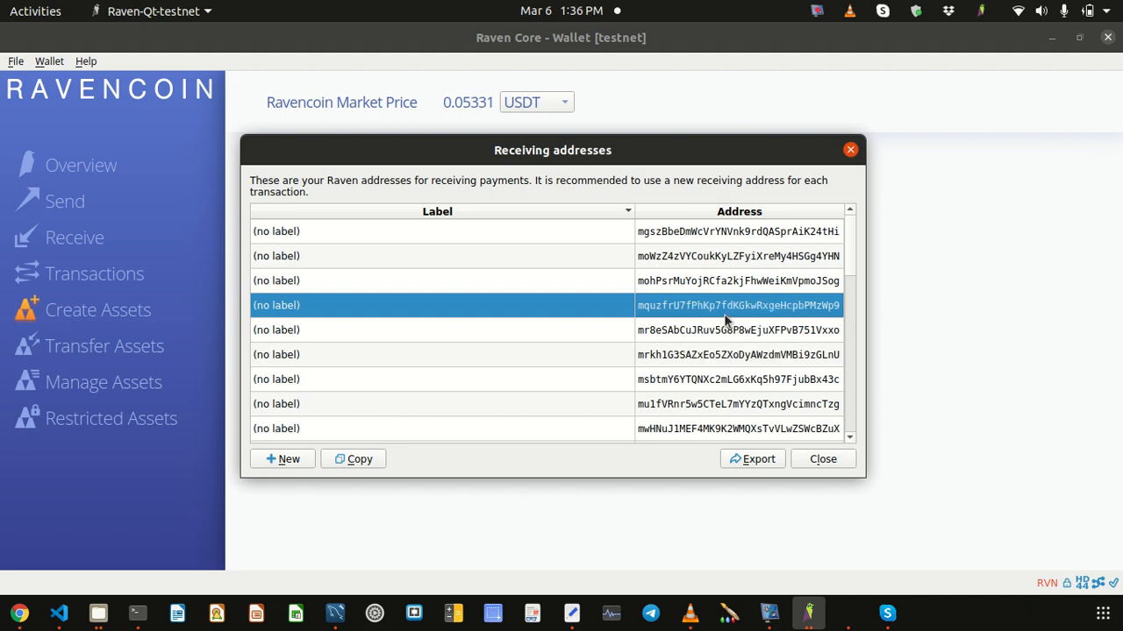
click(572, 613)
Step: Append the copied receiving address in quotes to the issue command on line 12
text("MEGATECH100" 100000 ")
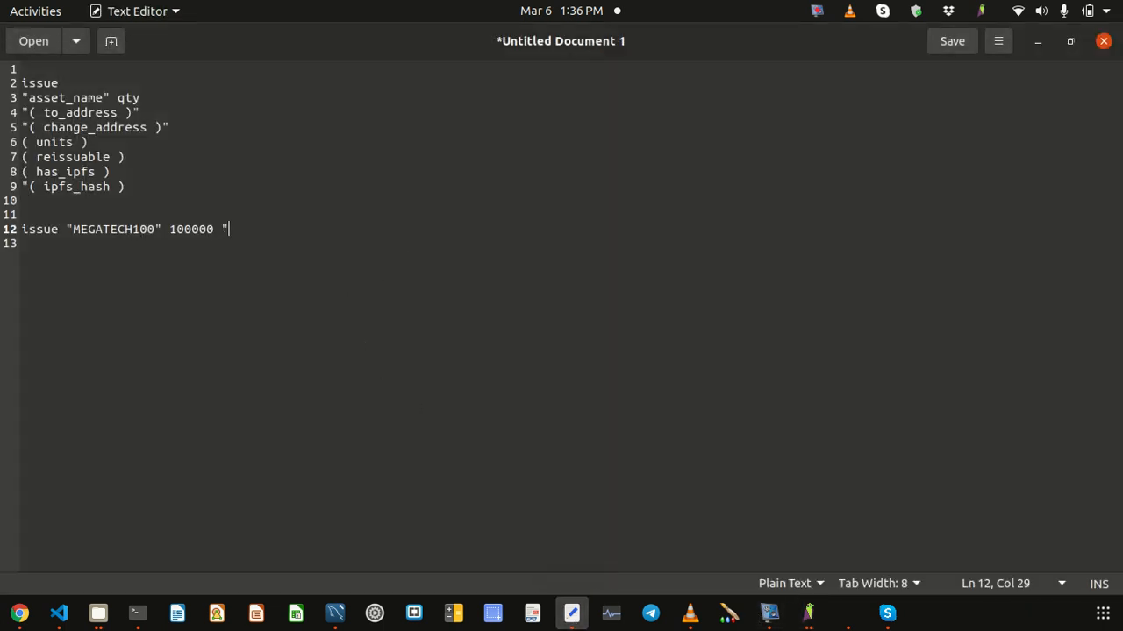
key(ctrl+v)
text(")
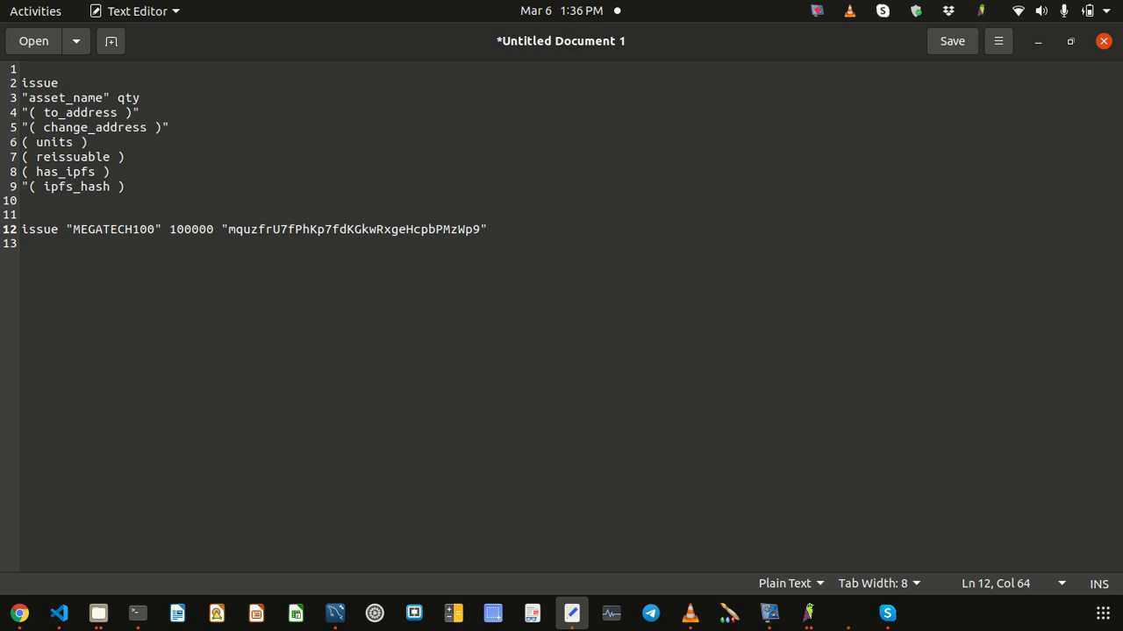
Step: Double-check the 100000 quantity and the address, then select the whole issue command line
double_click(200, 229)
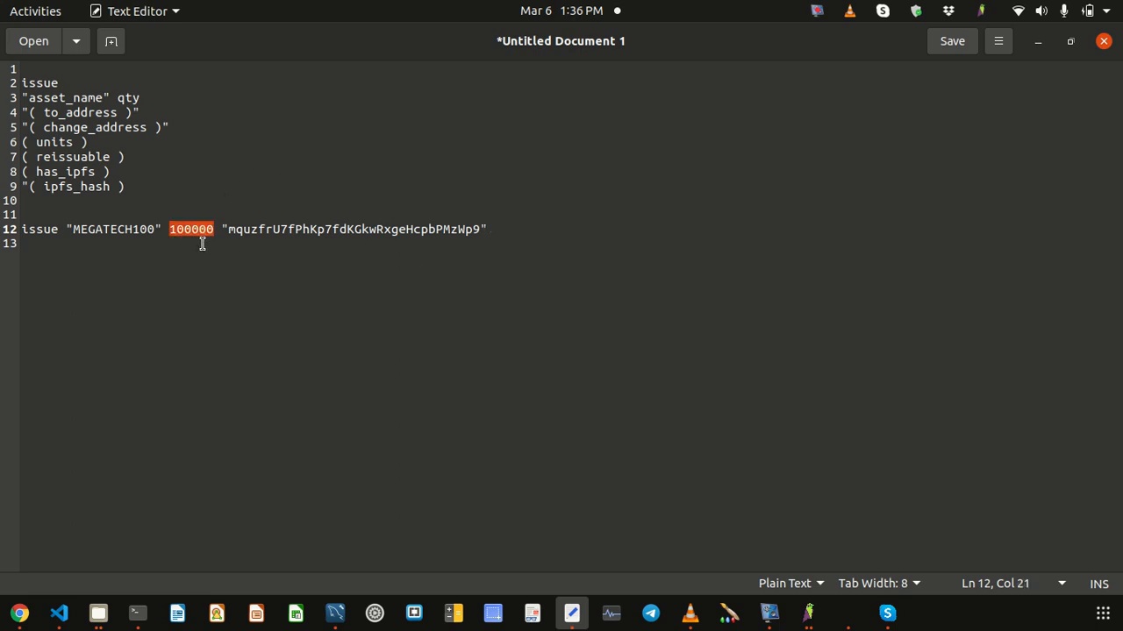
double_click(326, 230)
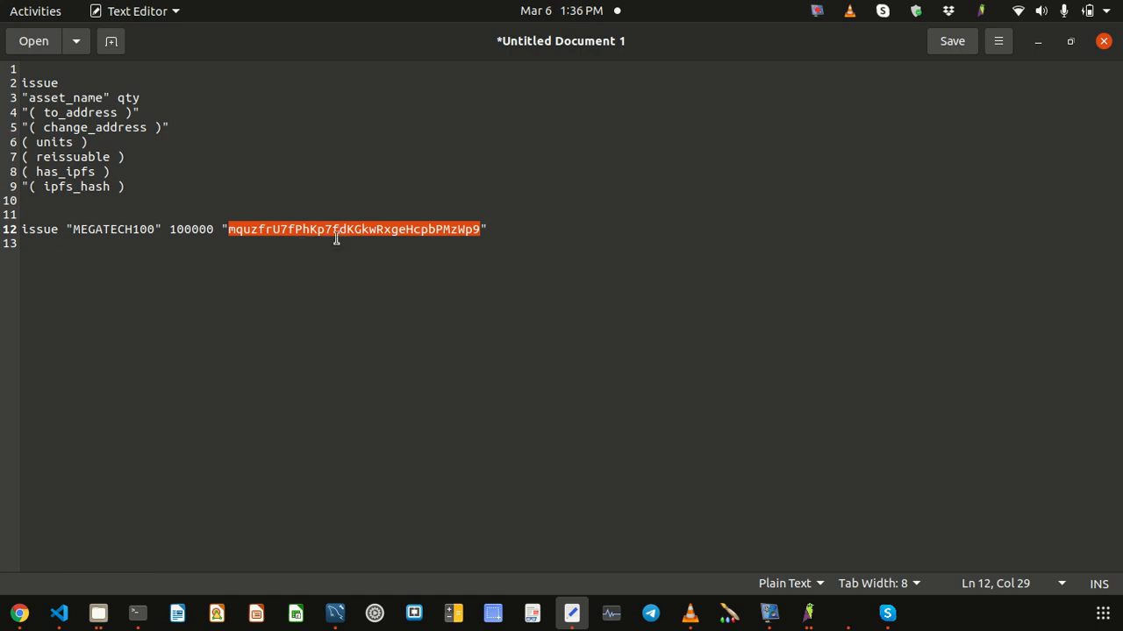
click(491, 229)
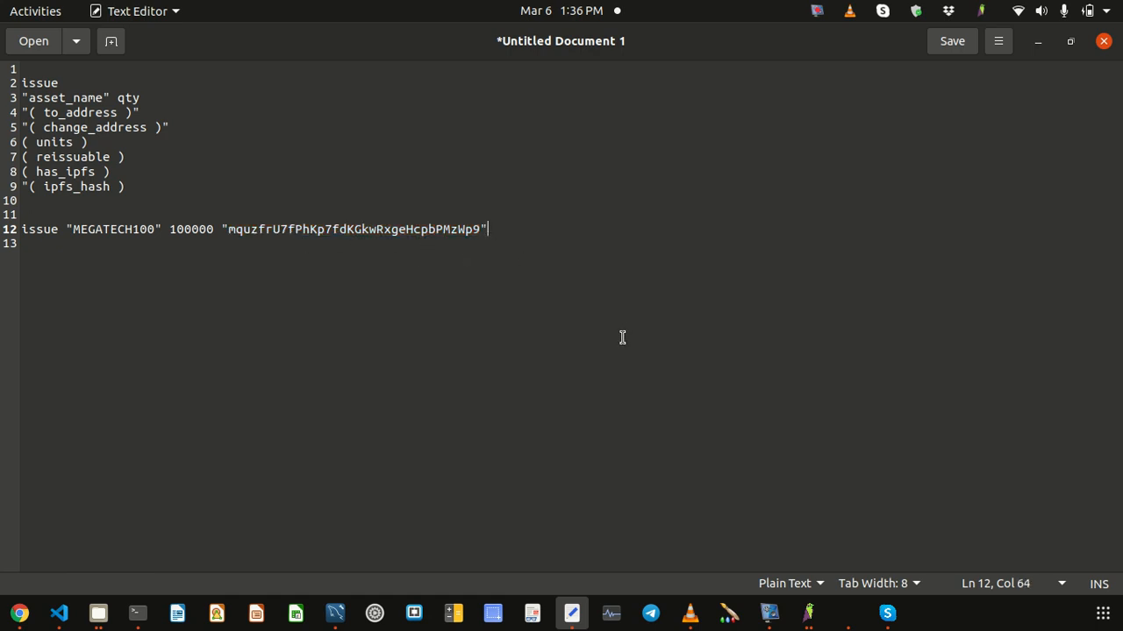
double_click(316, 229)
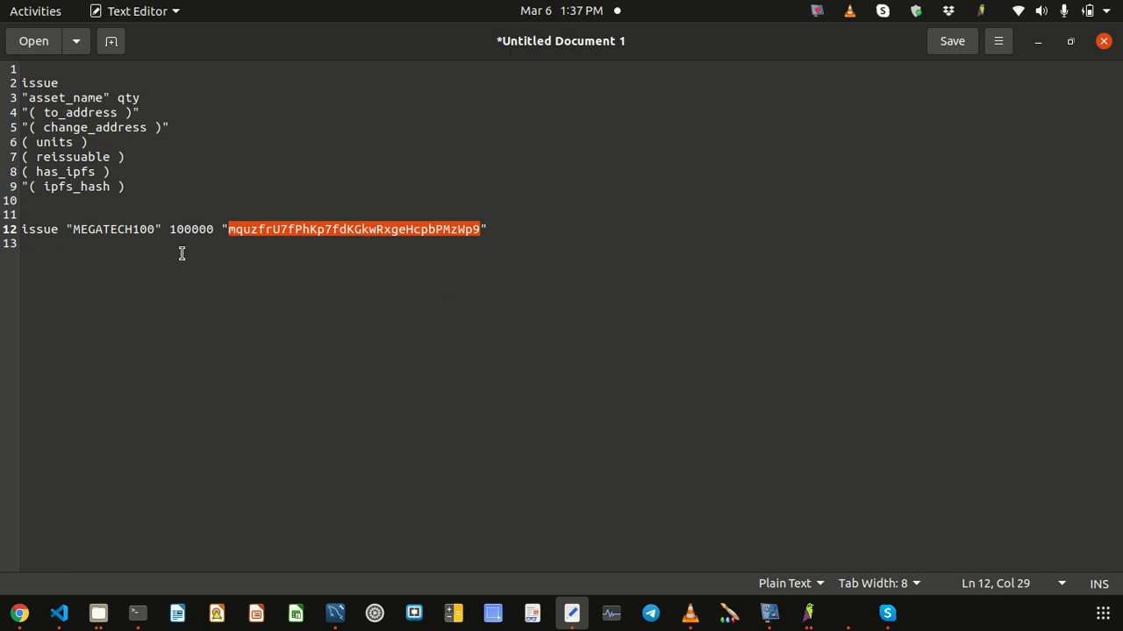
double_click(193, 229)
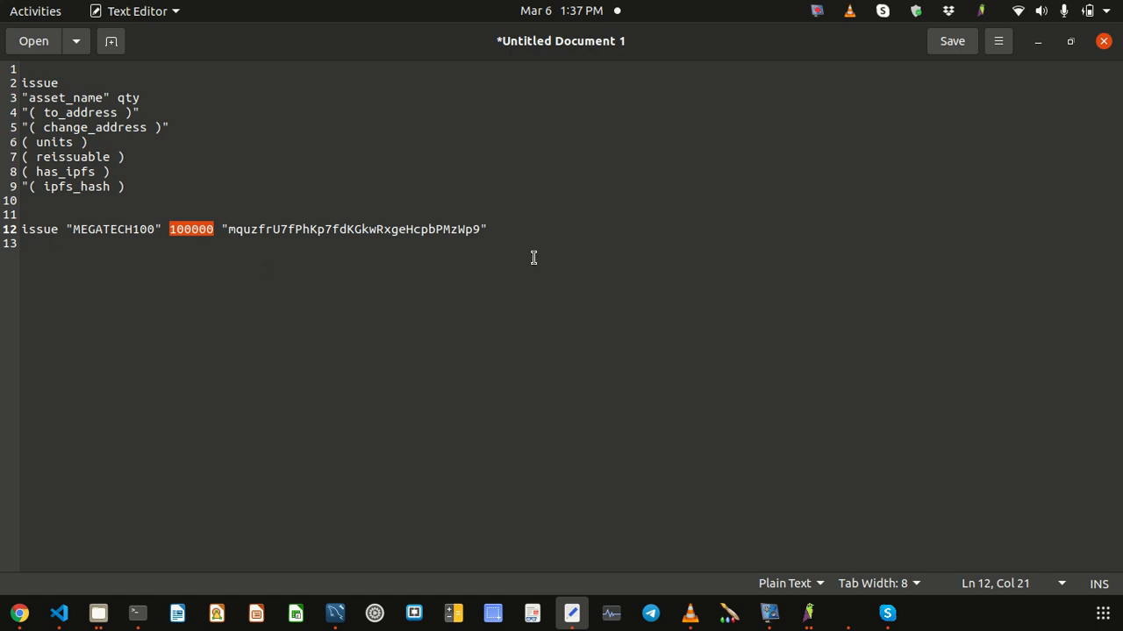
click(425, 244)
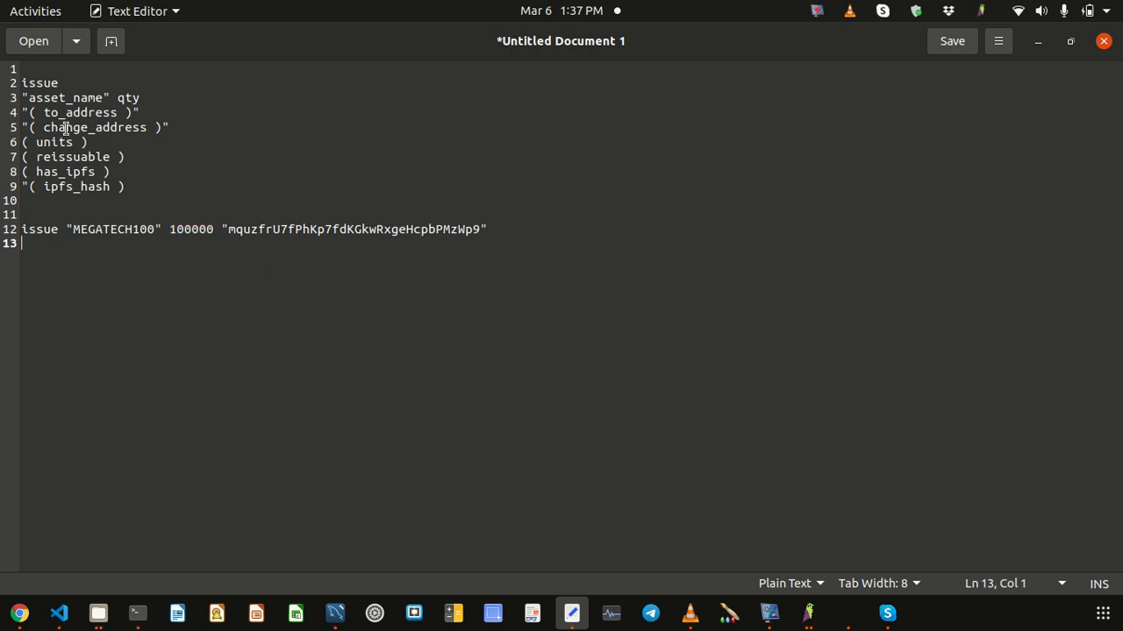
drag(491, 225, 7, 229)
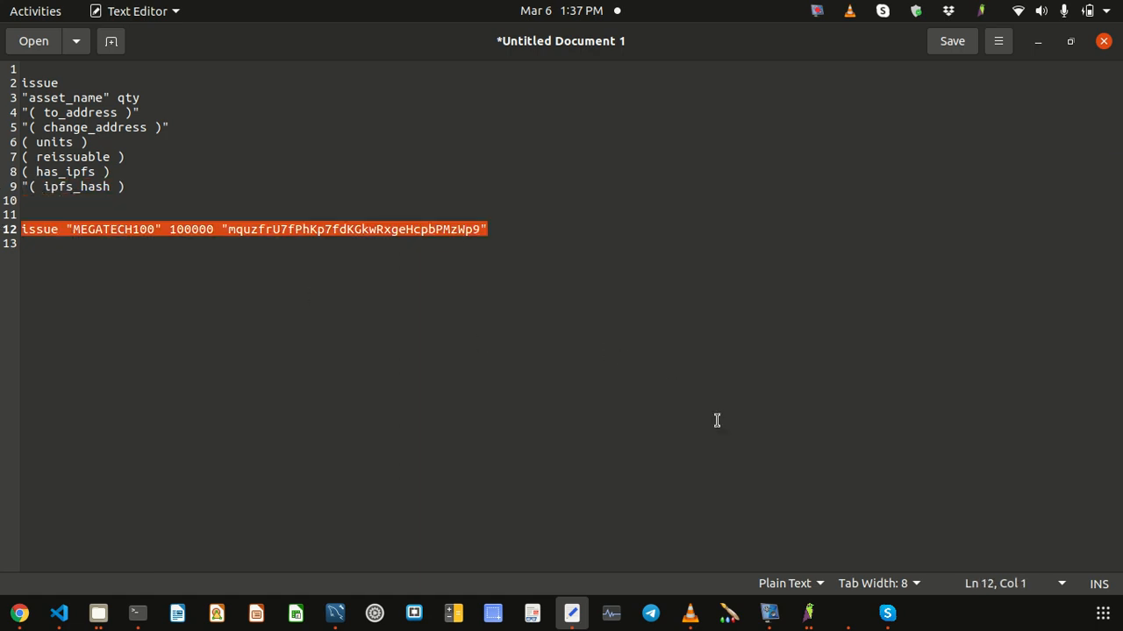
Step: Close Receiving addresses, open the debug console, and paste and run the MEGATECH100 issue command
click(808, 613)
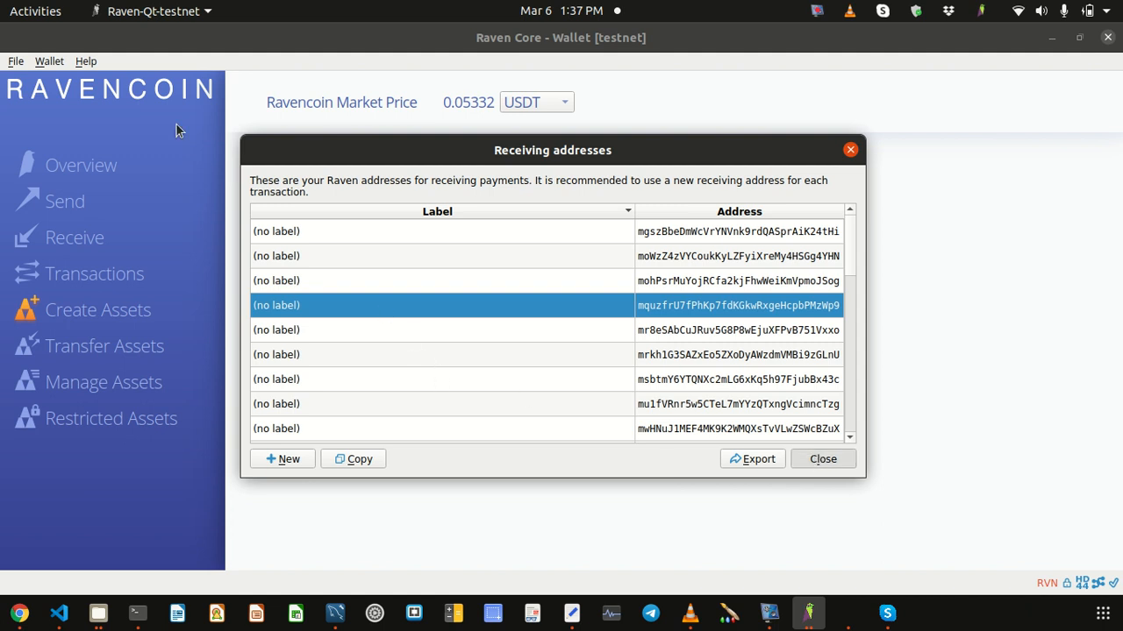
key(Escape)
click(77, 61)
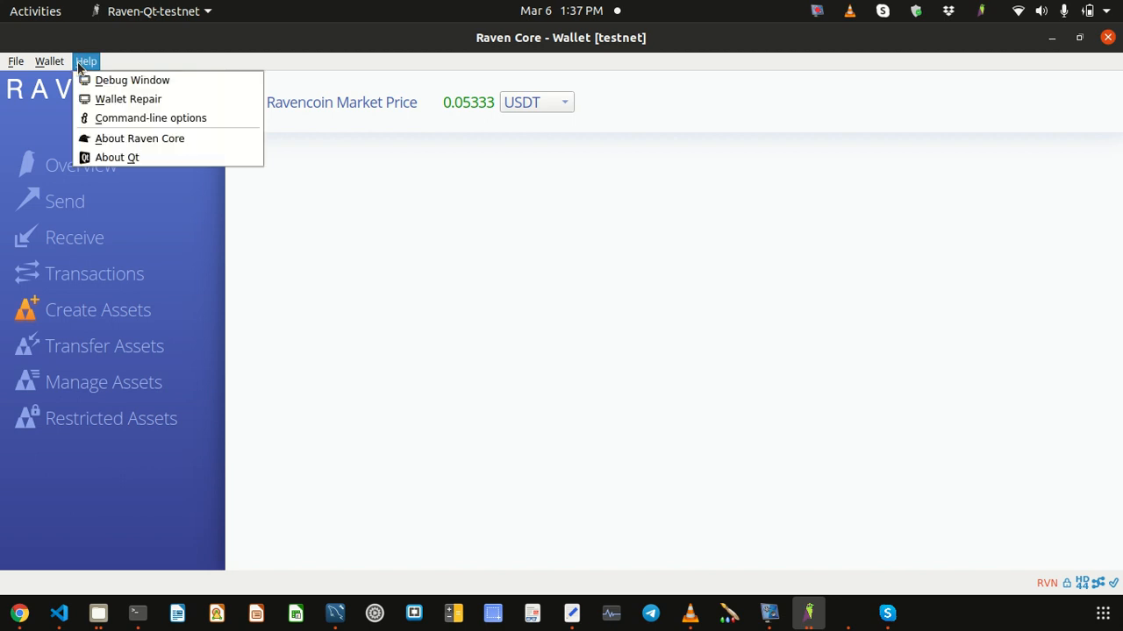
click(114, 78)
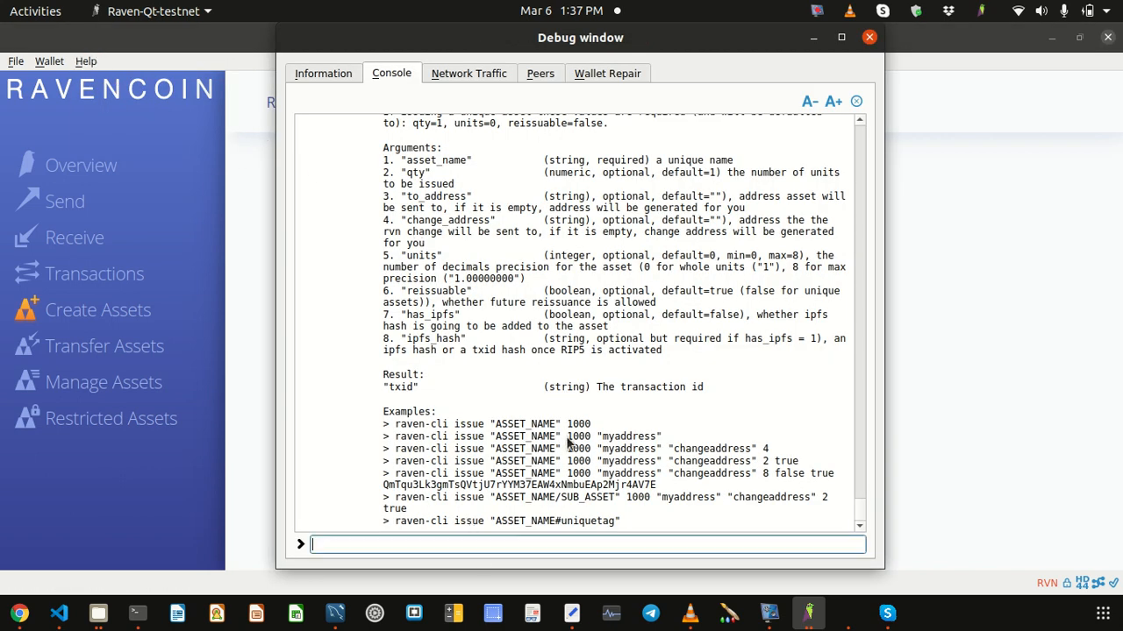
key(ctrl+v)
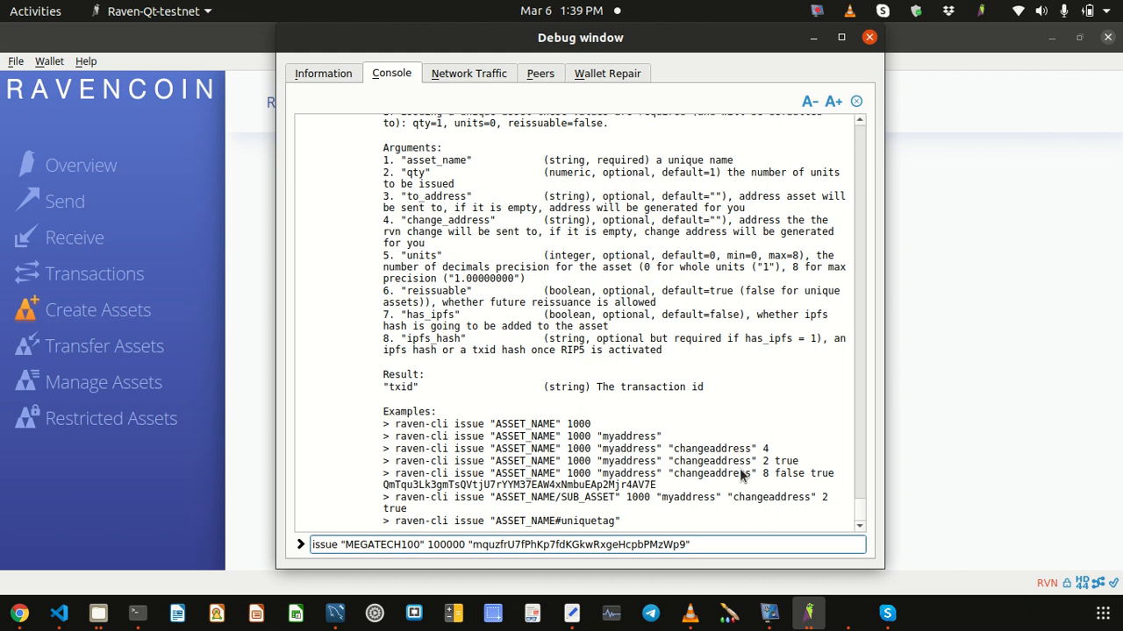
key(Return)
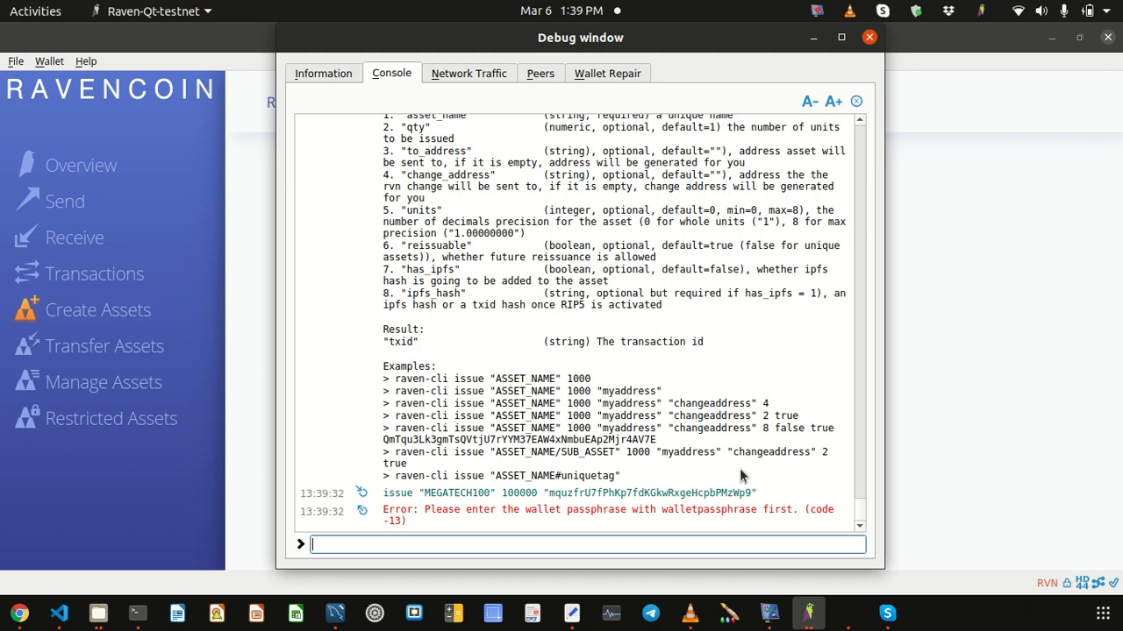
Step: Run walletpassphrase in the console with the wallet passphrase and a 1000-second unlock time
double_click(709, 513)
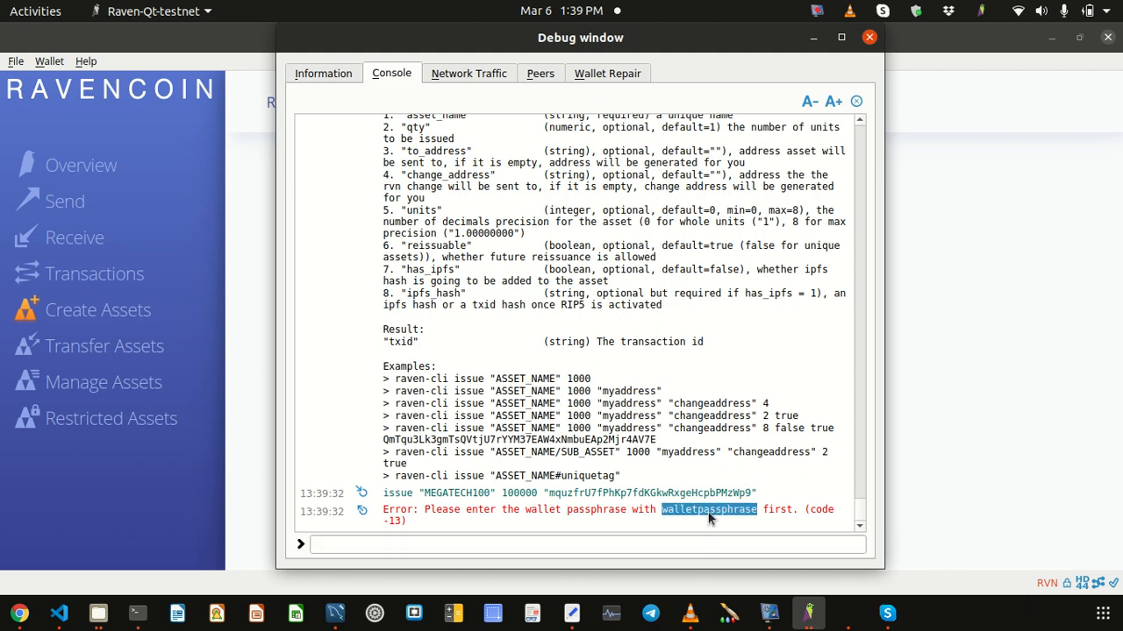
click(578, 545)
key(ctrl+v)
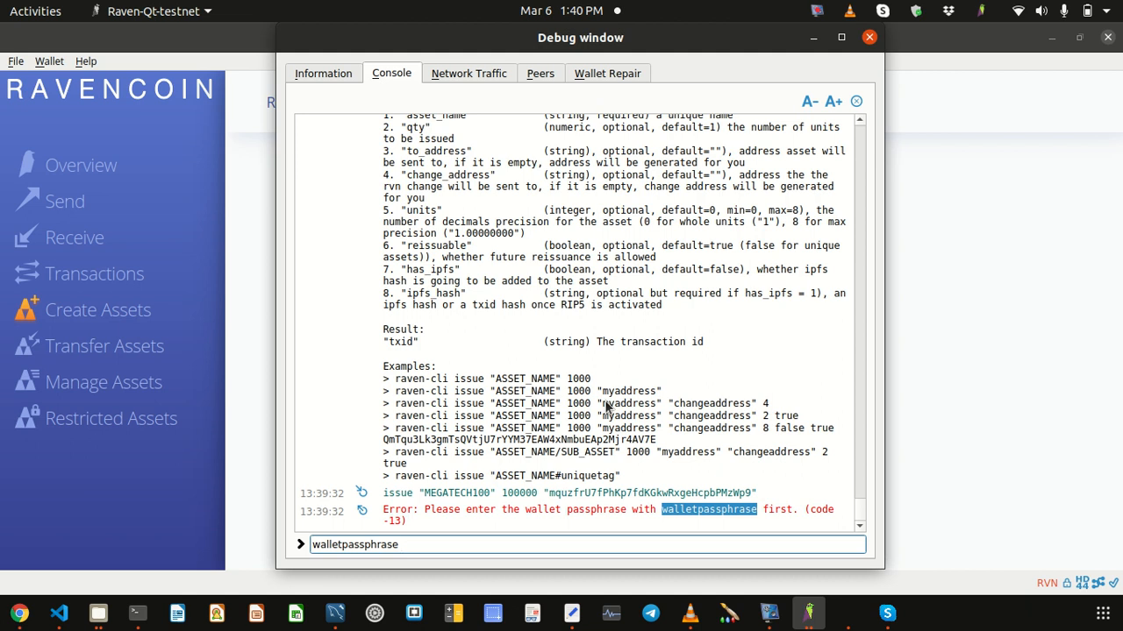
key(BackSpace)
key(BackSpace)
key(BackSpace)
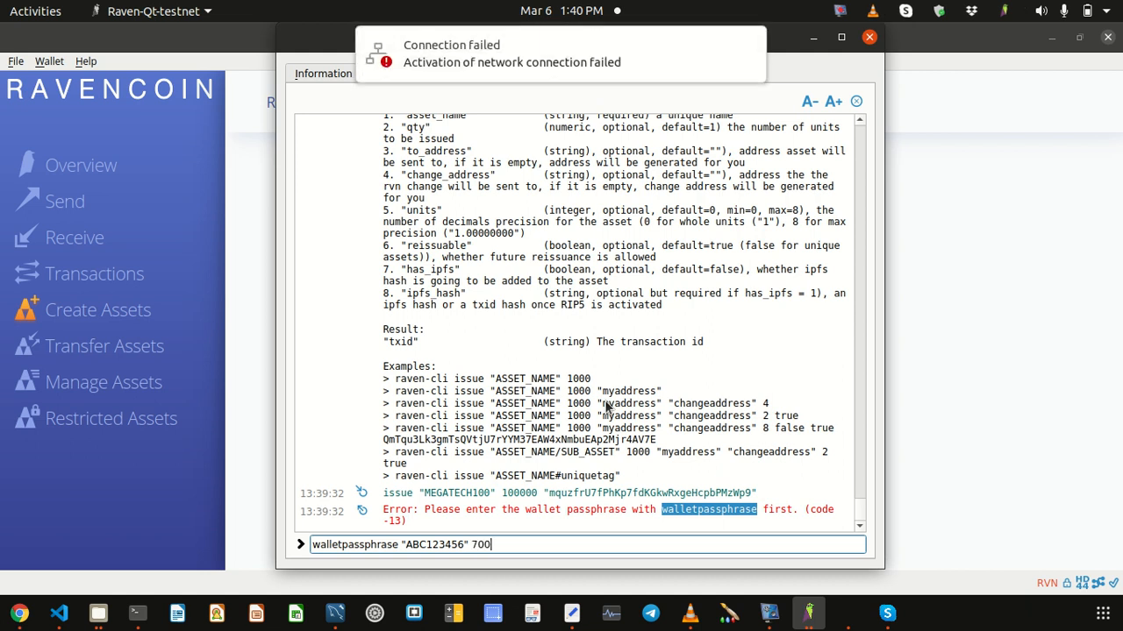
key(BackSpace)
key(BackSpace)
key(BackSpace)
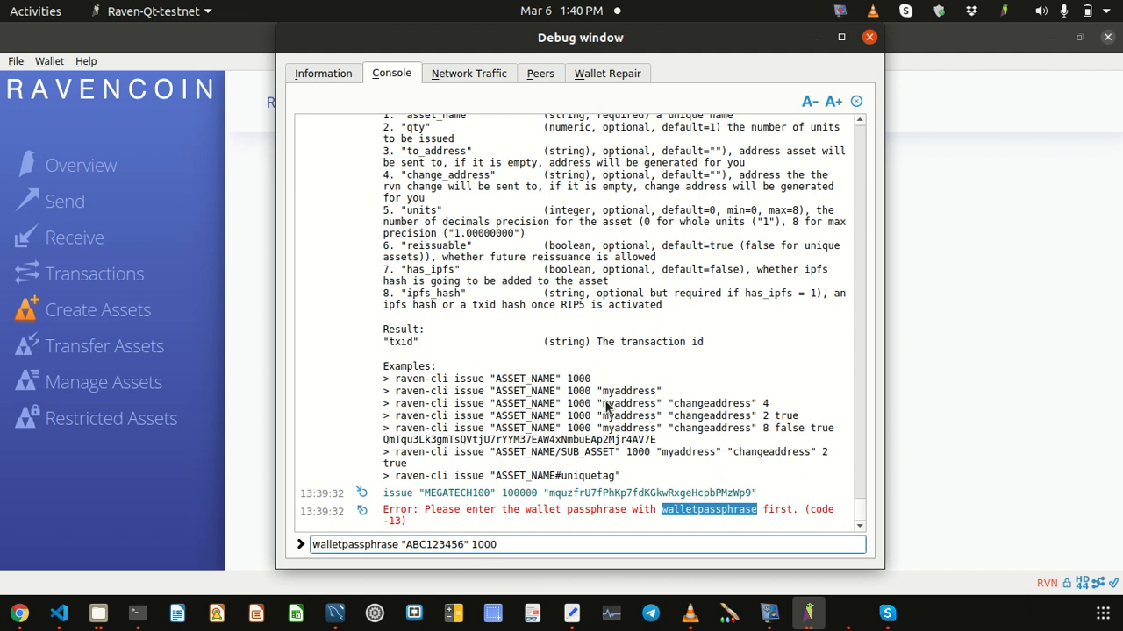
key(Return)
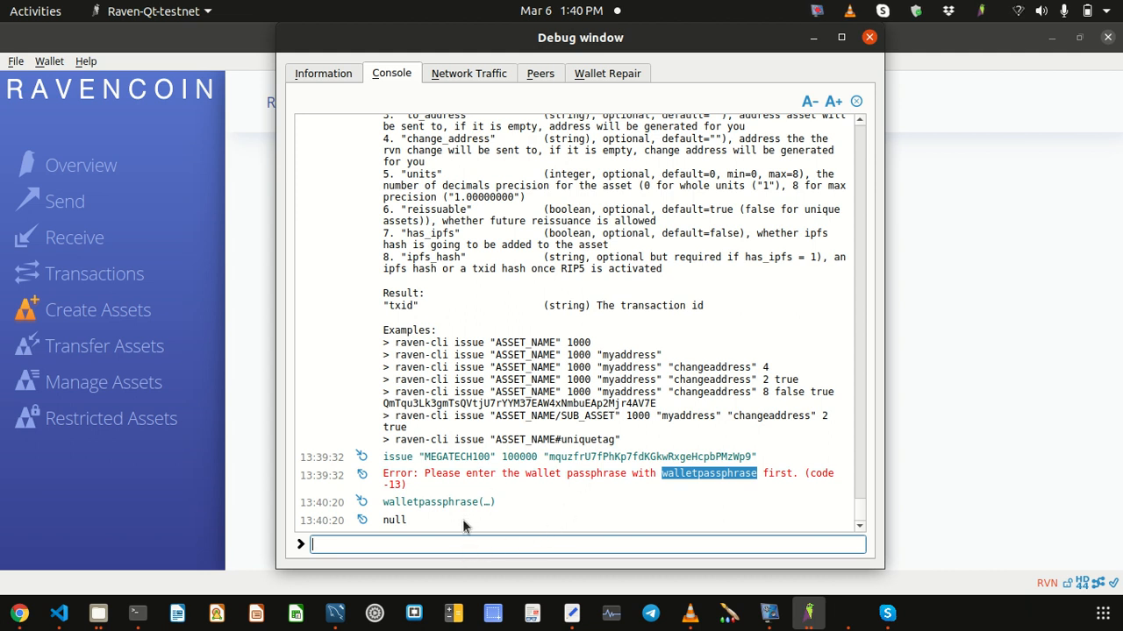
Step: Select the earlier MEGATECH100 issue command line in the console output
click(386, 462)
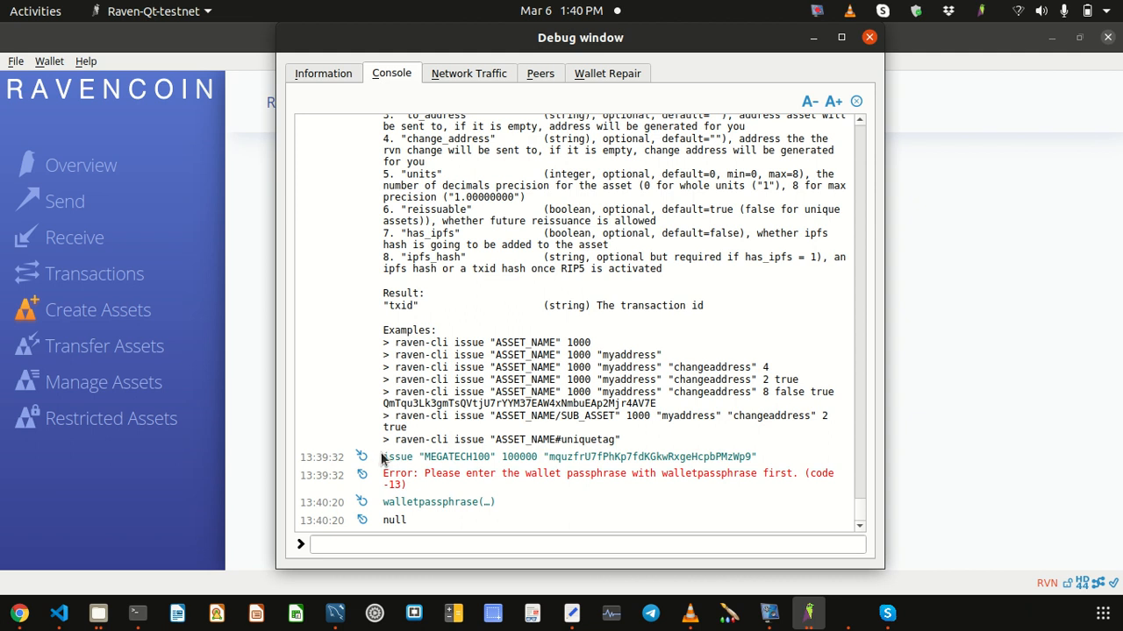
drag(381, 458, 561, 458)
click(534, 461)
drag(384, 458, 510, 446)
click(766, 458)
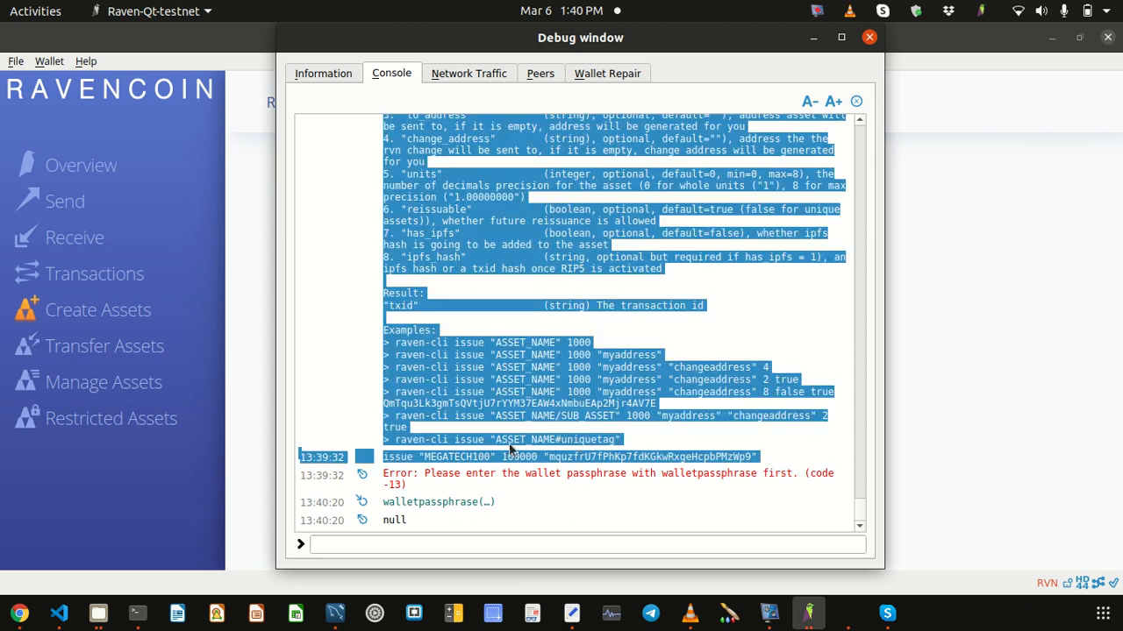
click(377, 457)
drag(382, 458, 759, 463)
key(ctrl+c)
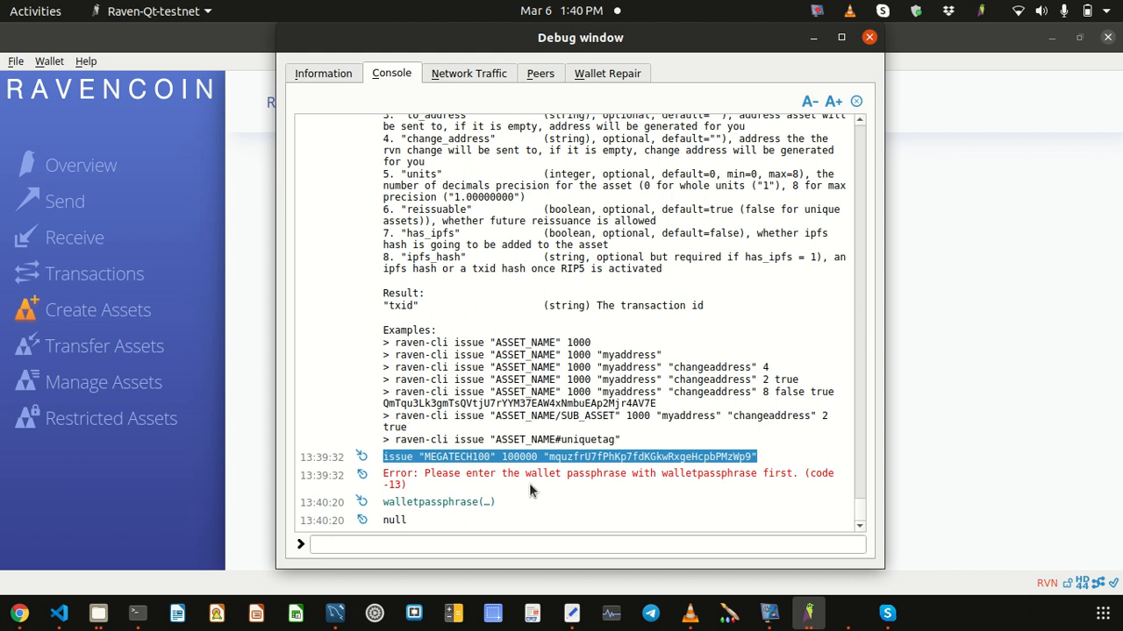
Step: Paste the issue command into the console input and run it, getting back a transaction id
click(453, 544)
key(ctrl+v)
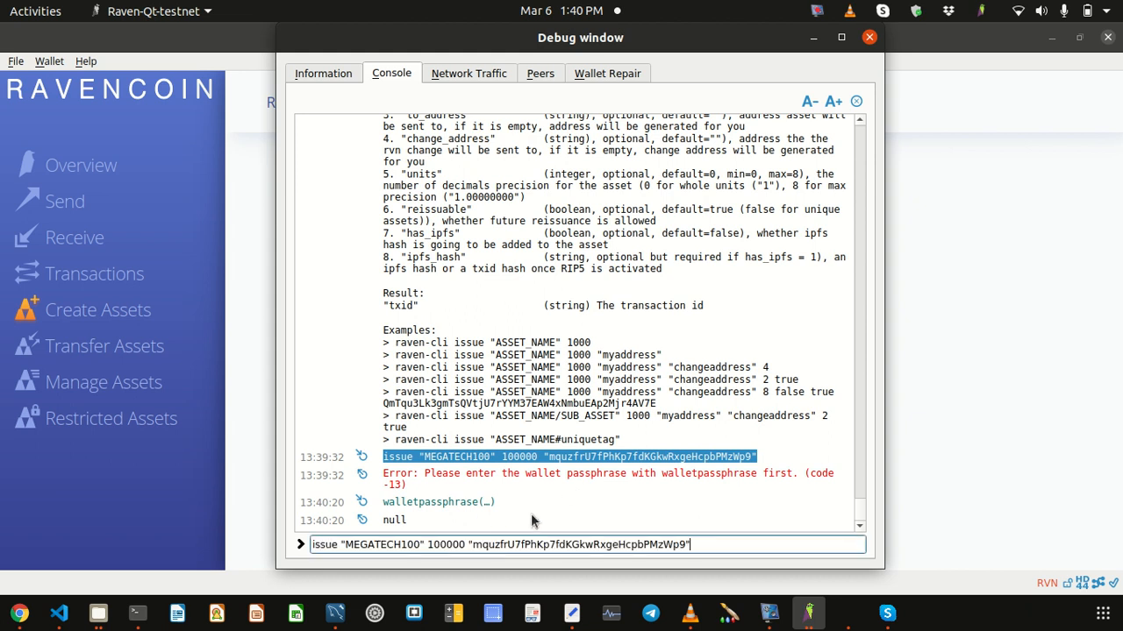
click(688, 478)
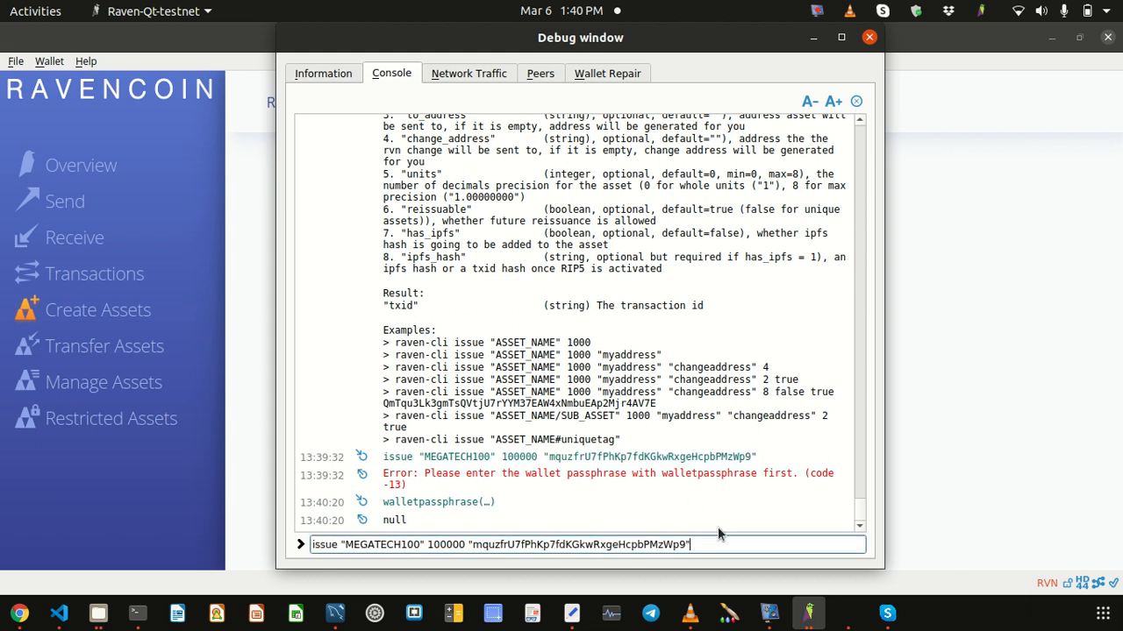
key(Return)
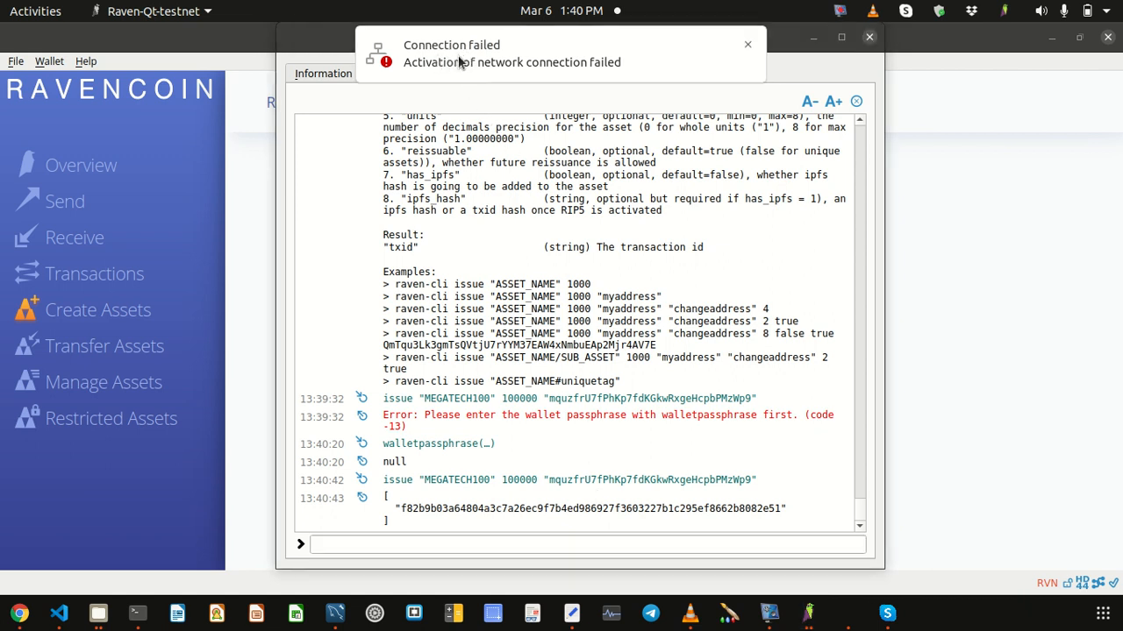
click(1059, 10)
Step: Inspect the MEGATECH100 (100000) issuance and 500 RVN payment entries in the transaction history
click(960, 146)
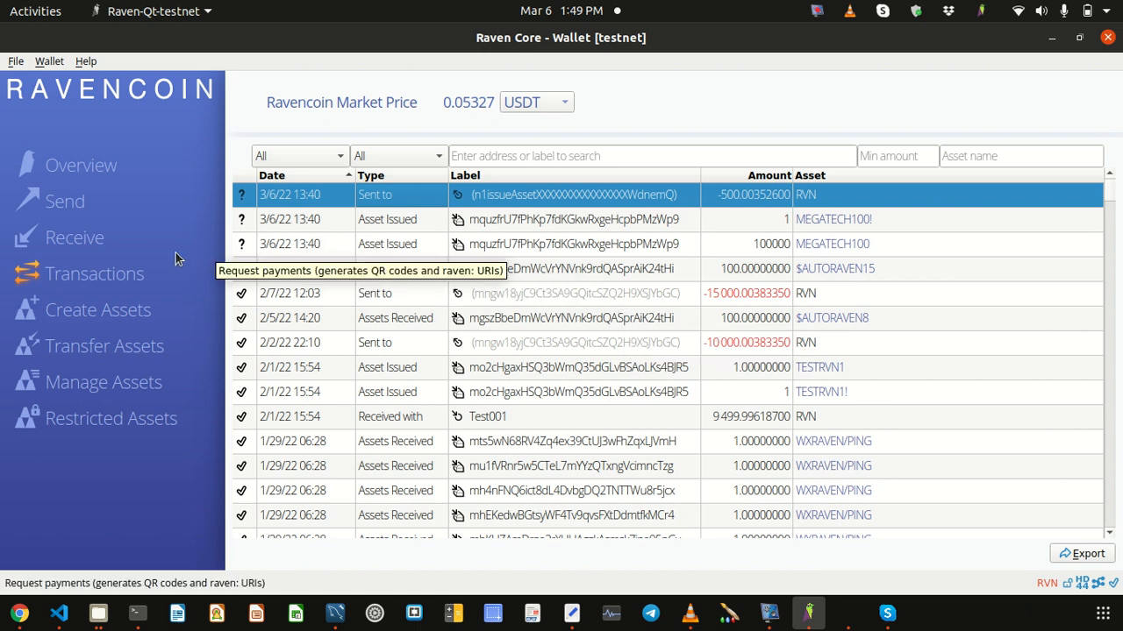
click(303, 246)
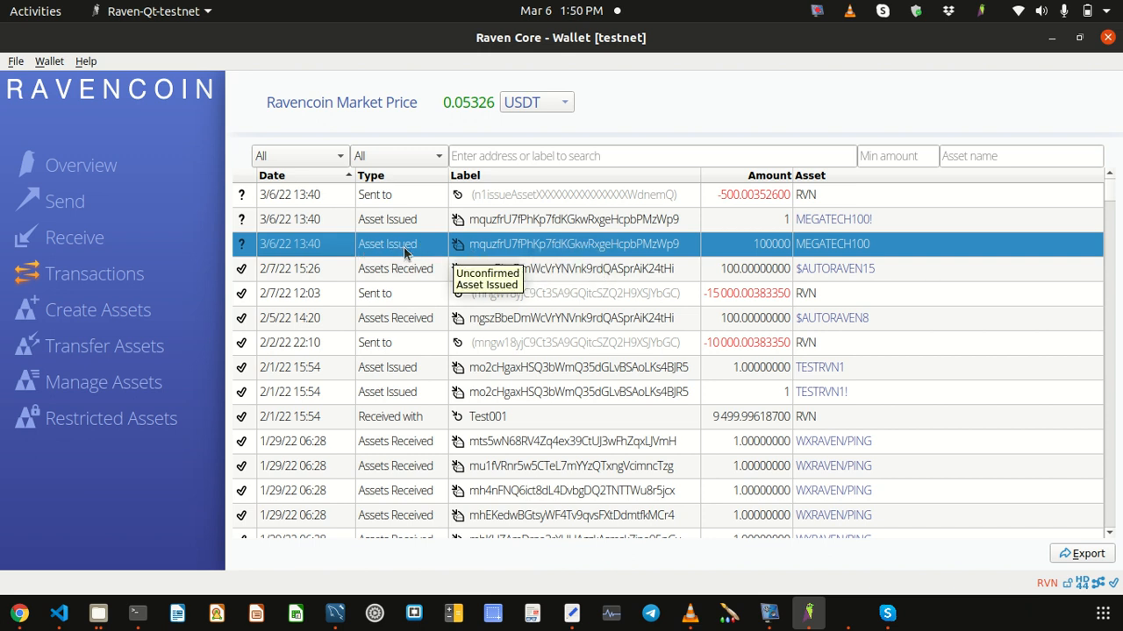
click(390, 195)
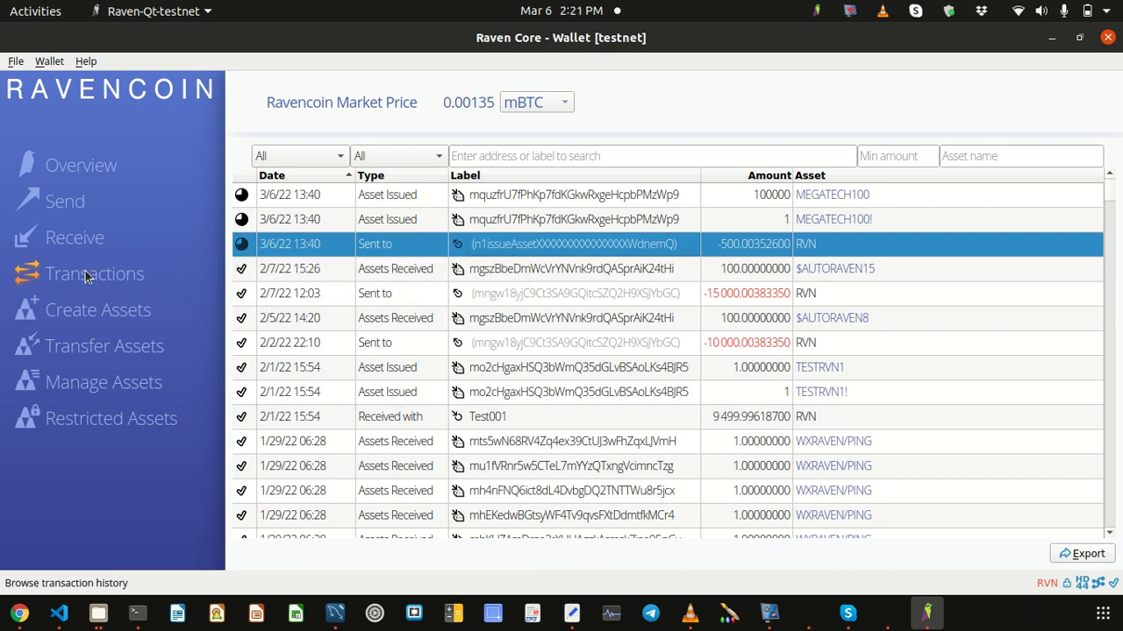
click(72, 176)
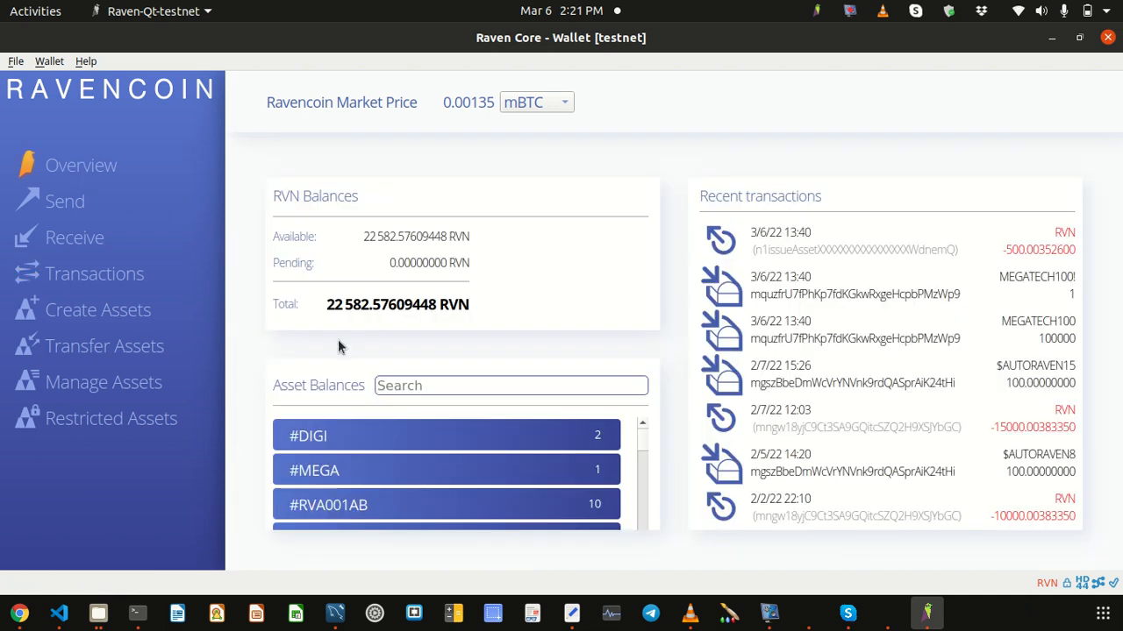
Step: Filter the Asset Balances list by 'megatech100' to show its 100000 balance
text(megatech100)
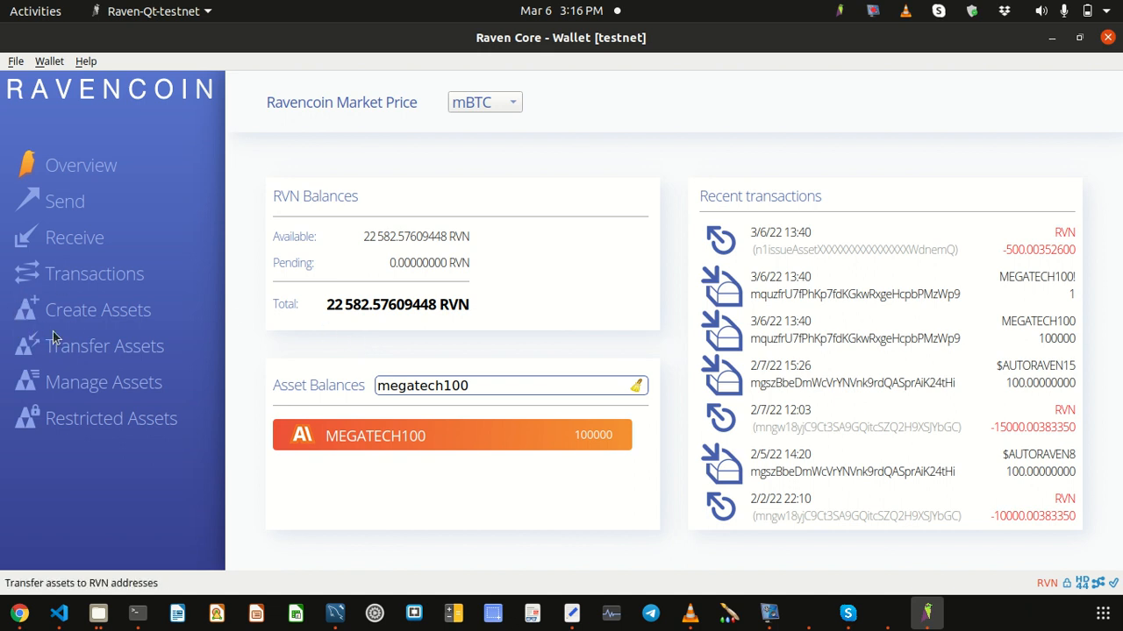
Step: In the asset transfer form, select MEGATECH100 as the asset and enter an amount of 1000
click(93, 348)
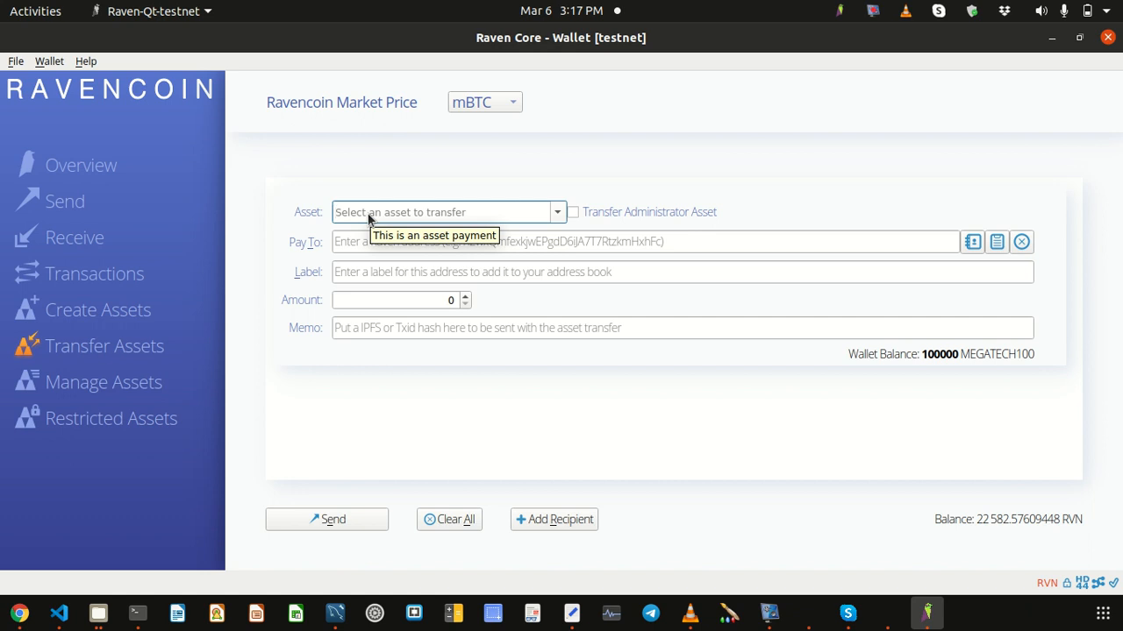
text(mega)
key(Down)
key(Down)
key(Return)
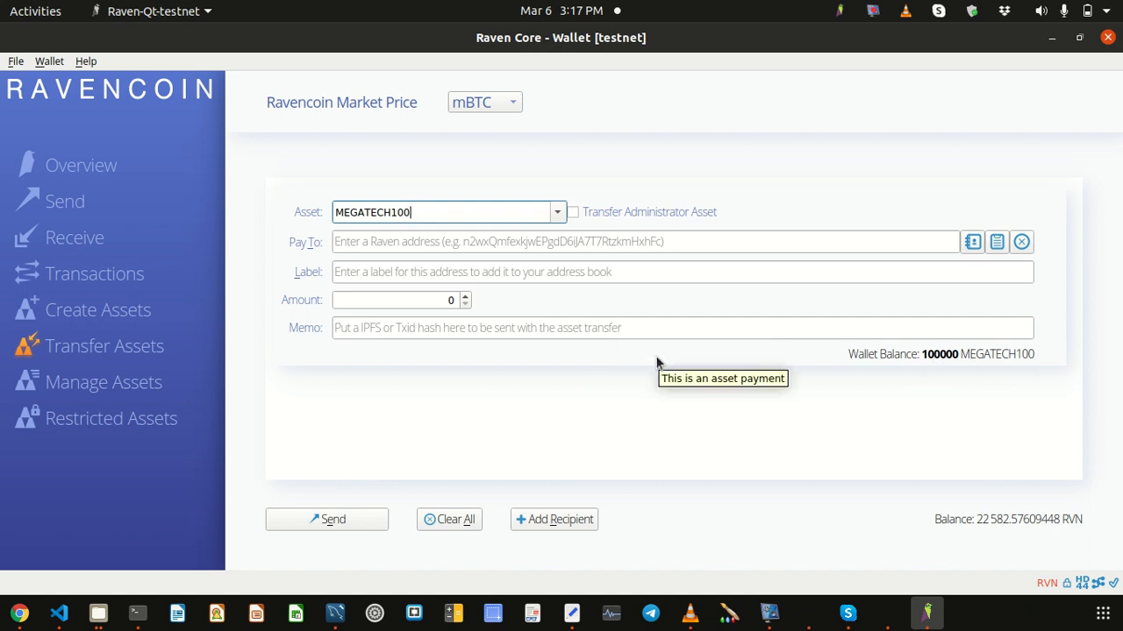
click(346, 243)
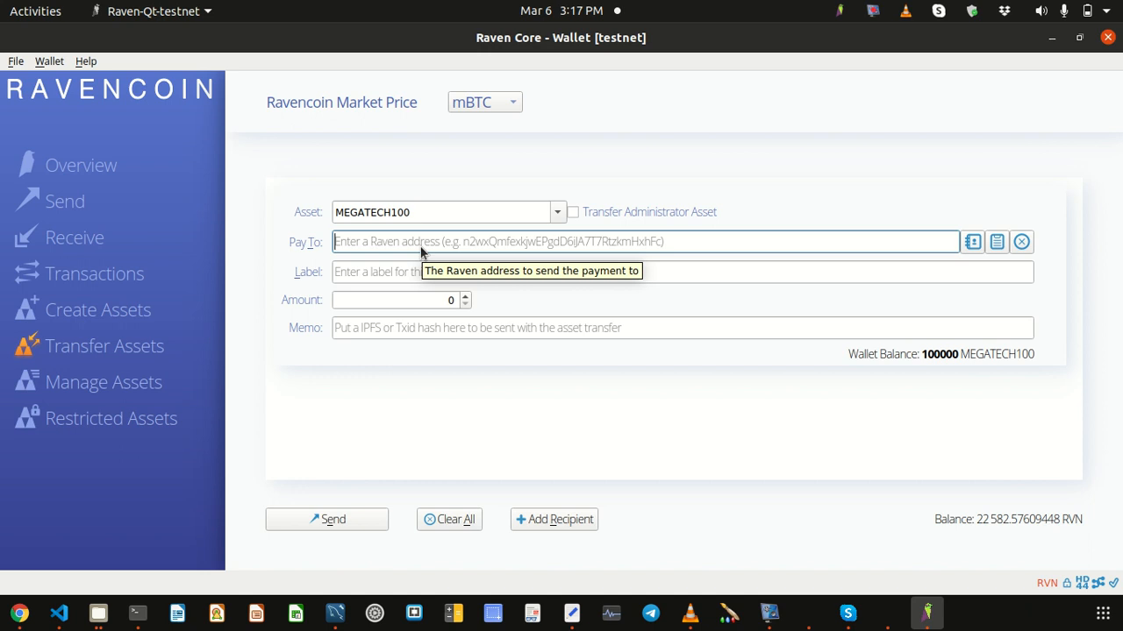
click(418, 301)
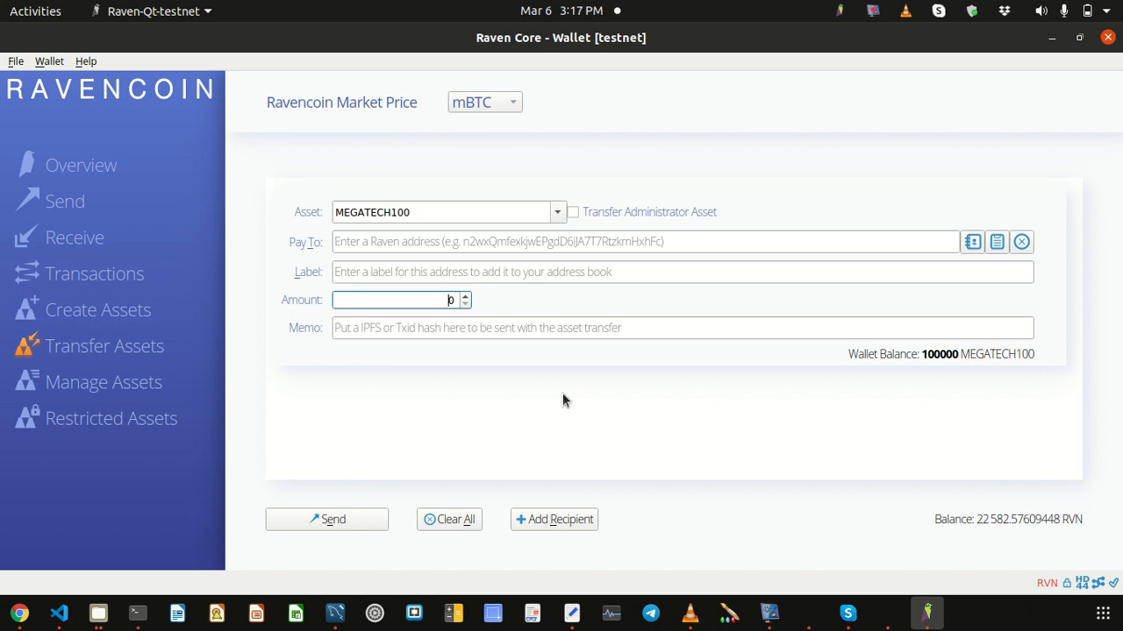
text(10000)
key(BackSpace)
click(558, 391)
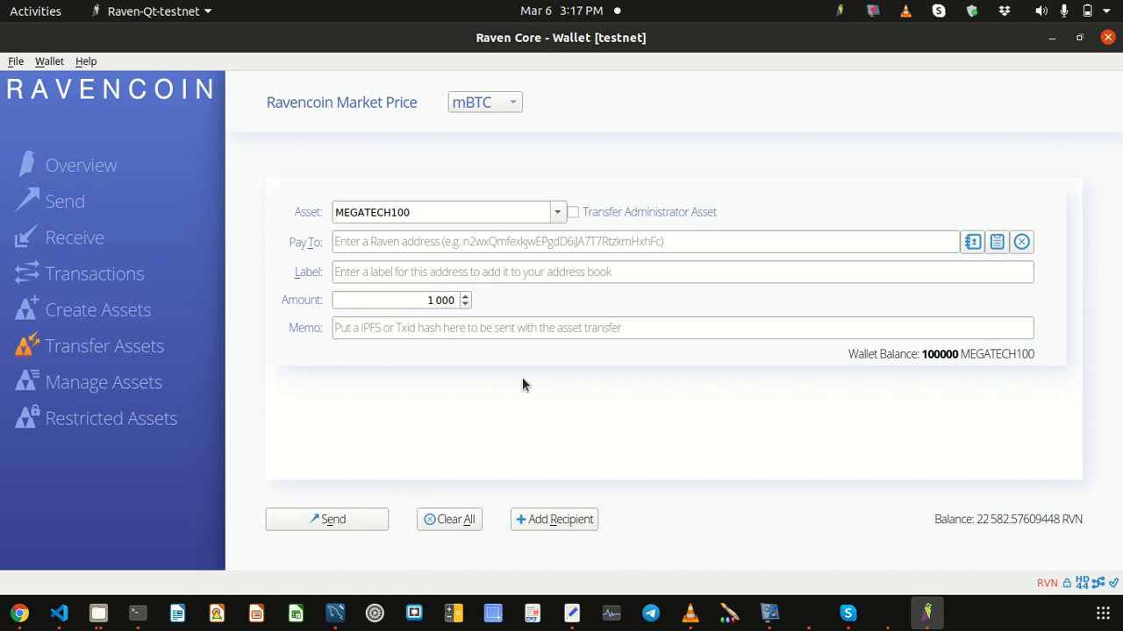
click(15, 63)
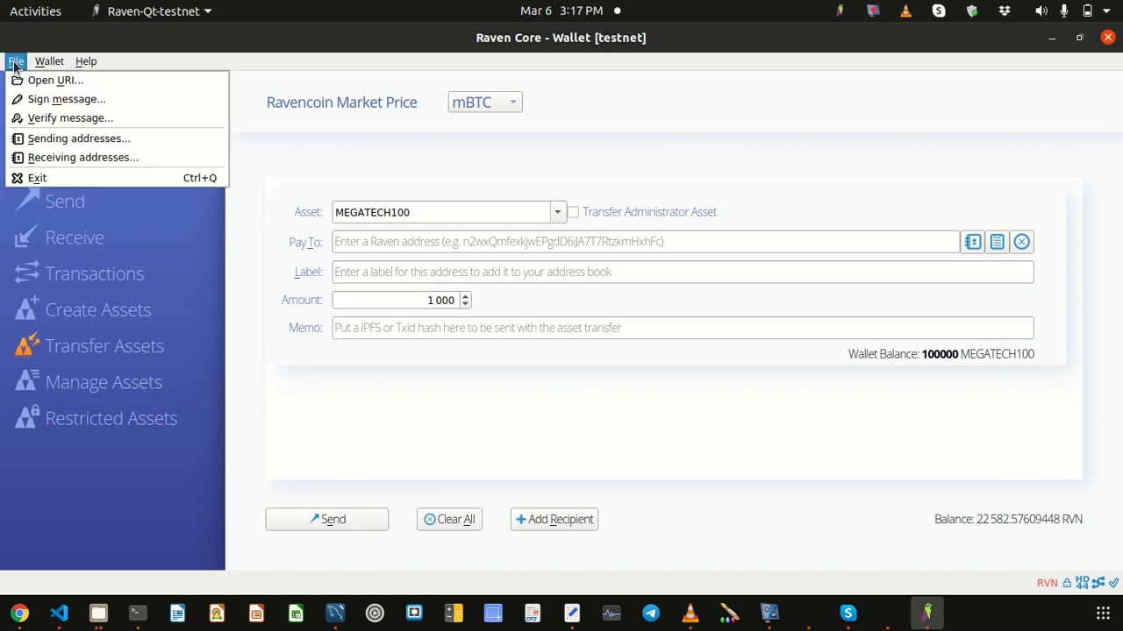
Step: Copy the wallet's first receiving address and paste it as the transfer's Pay To recipient
click(81, 160)
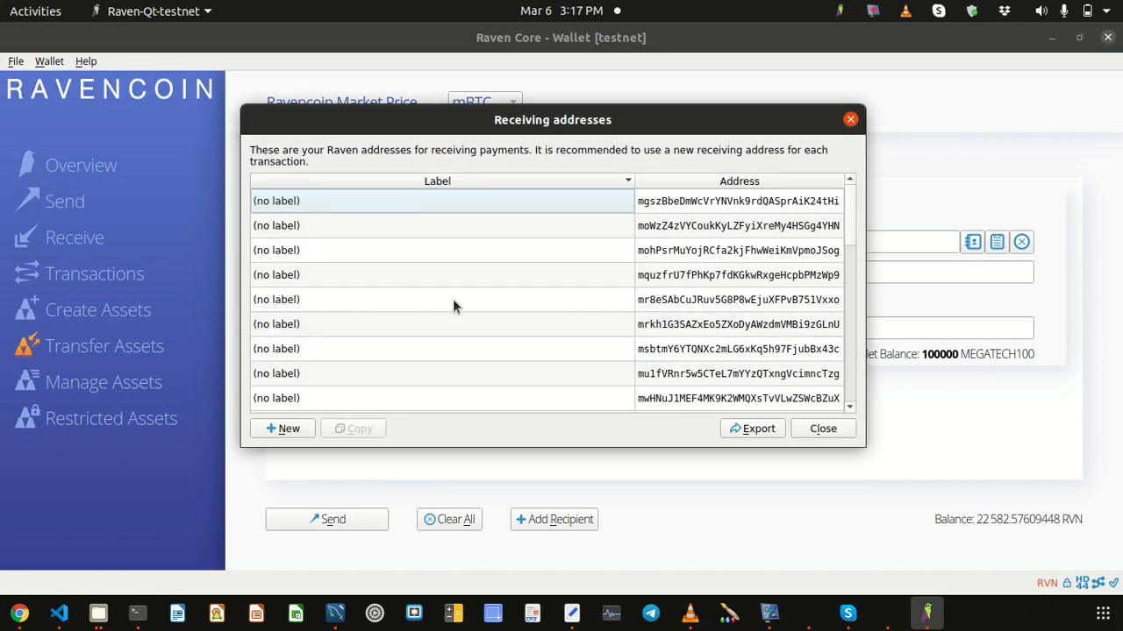
click(702, 203)
right_click(714, 204)
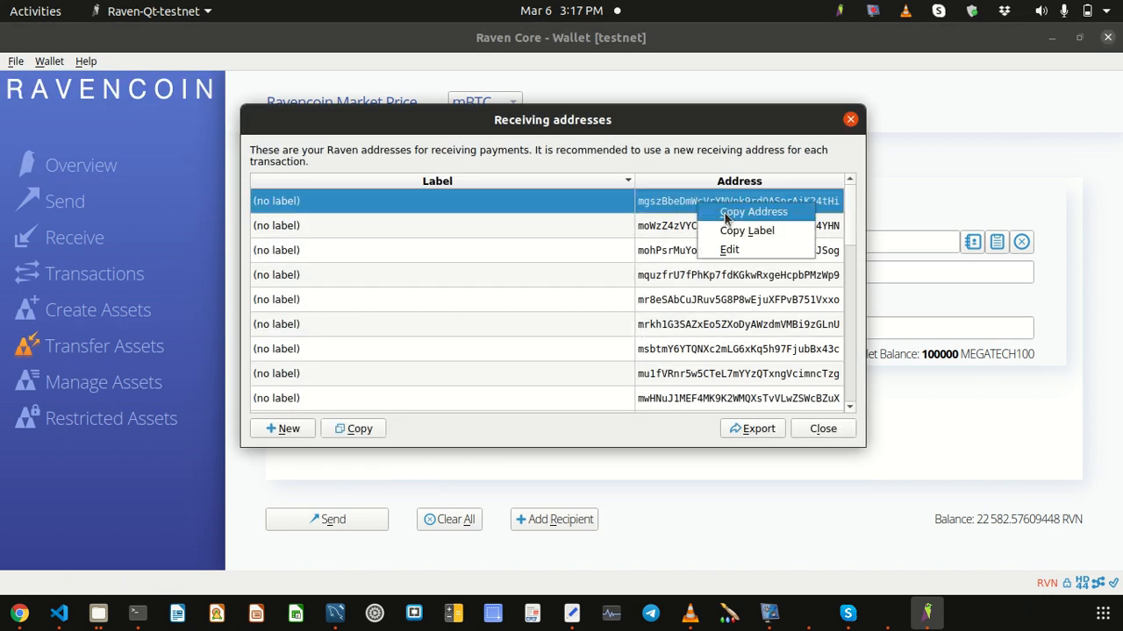
click(725, 213)
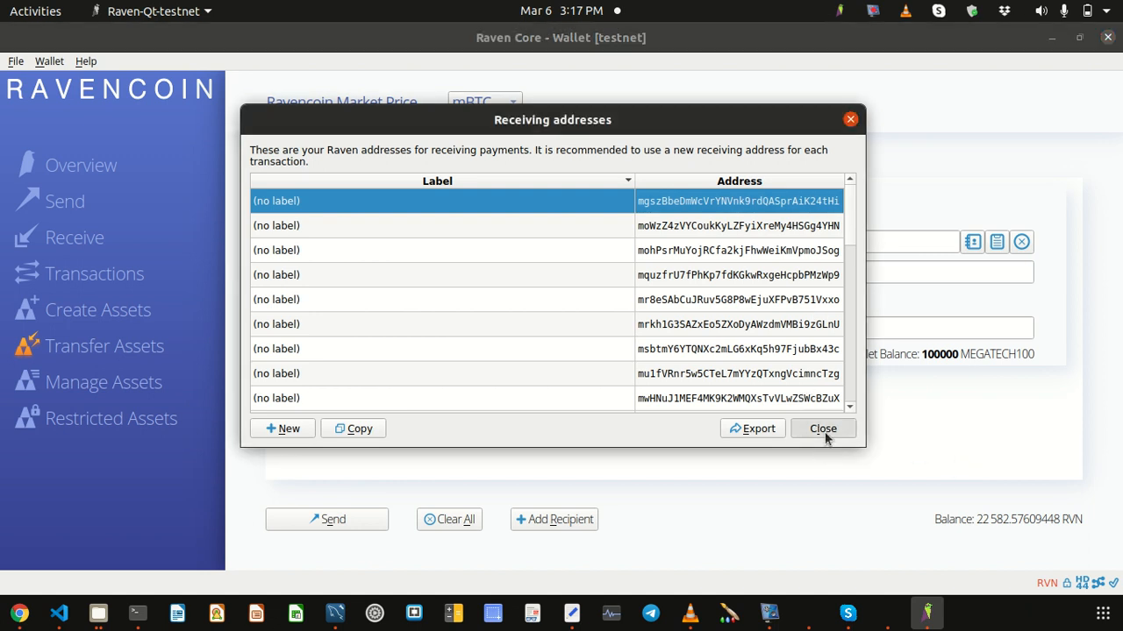
click(824, 428)
click(531, 240)
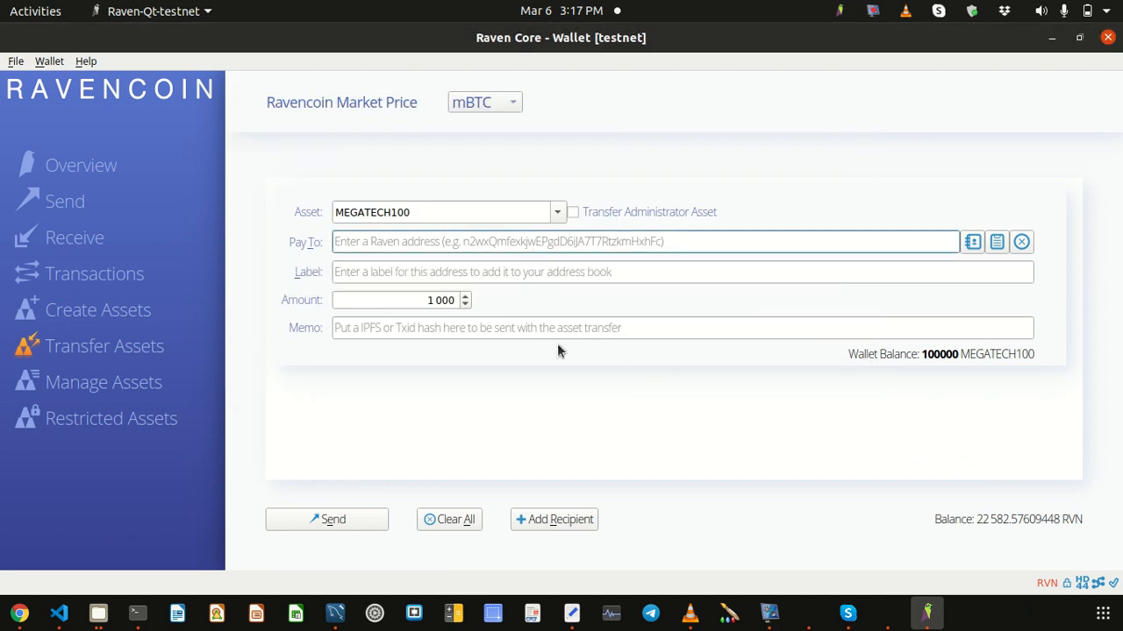
key(ctrl+v)
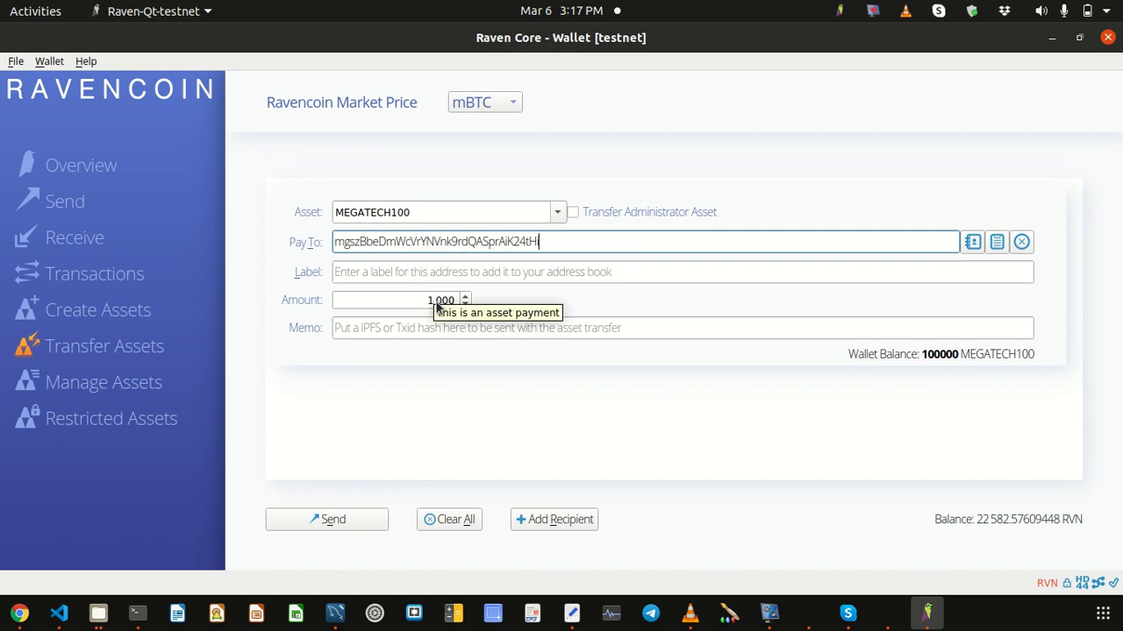
click(450, 330)
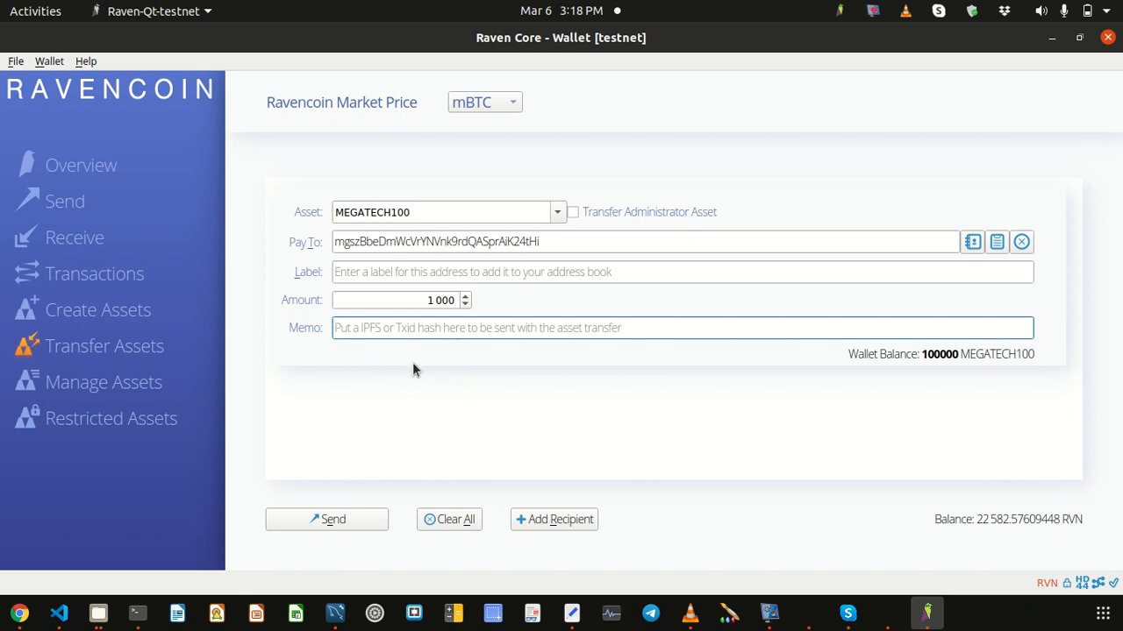
Step: Send the 1000 MEGATECH100, unlocking with the wallet passphrase and accepting the 0.00473550 RVN fee
click(322, 520)
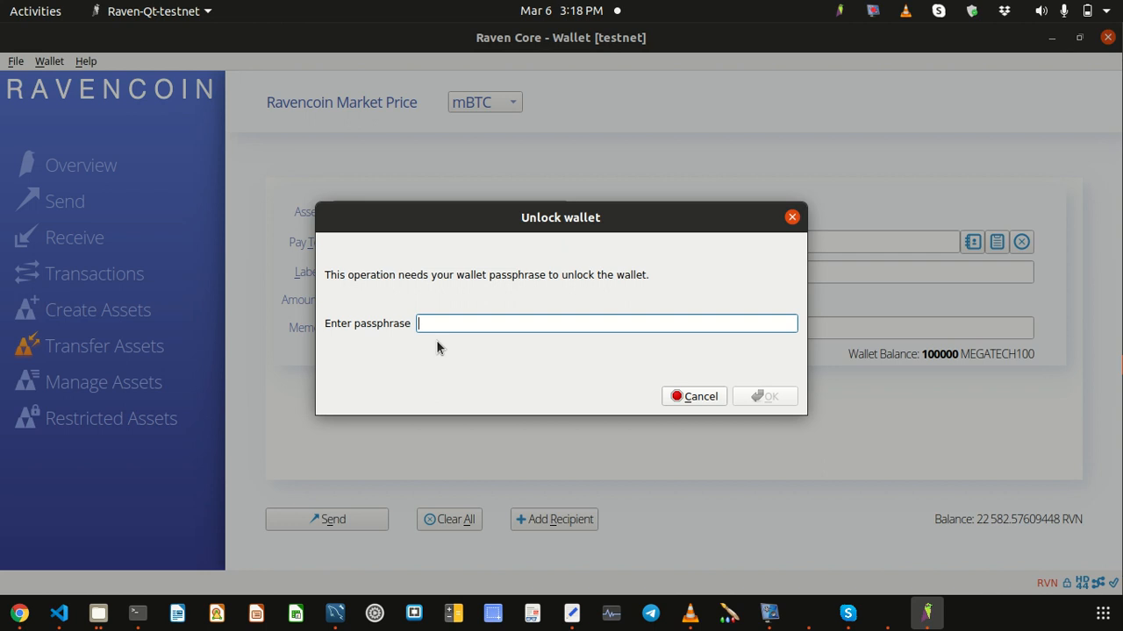
text(•)
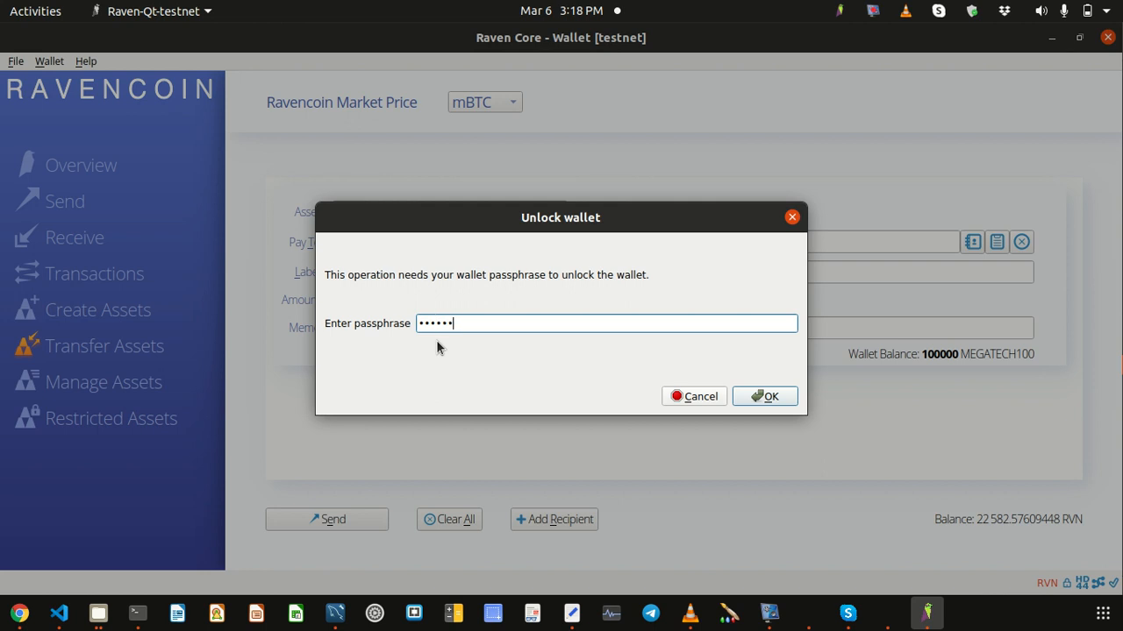
click(783, 407)
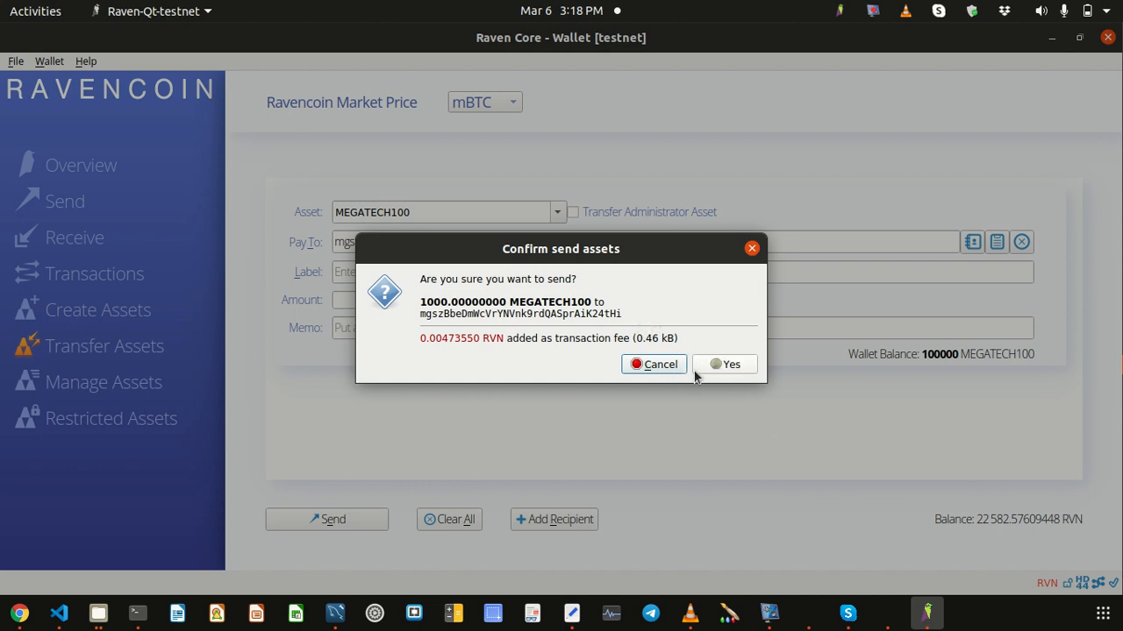
click(727, 365)
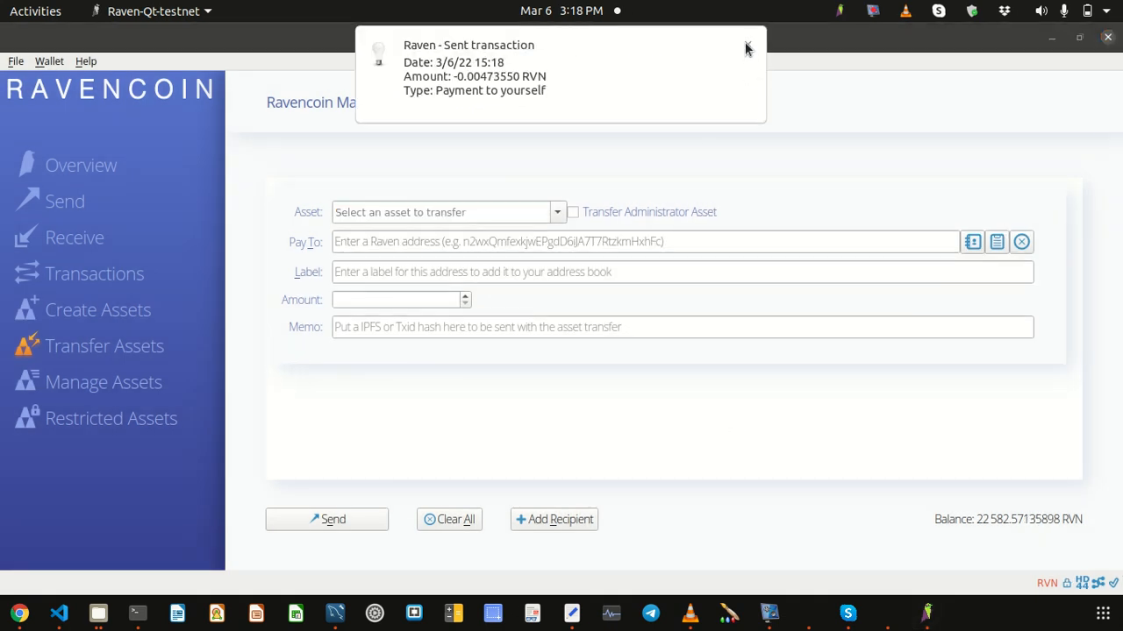
click(746, 44)
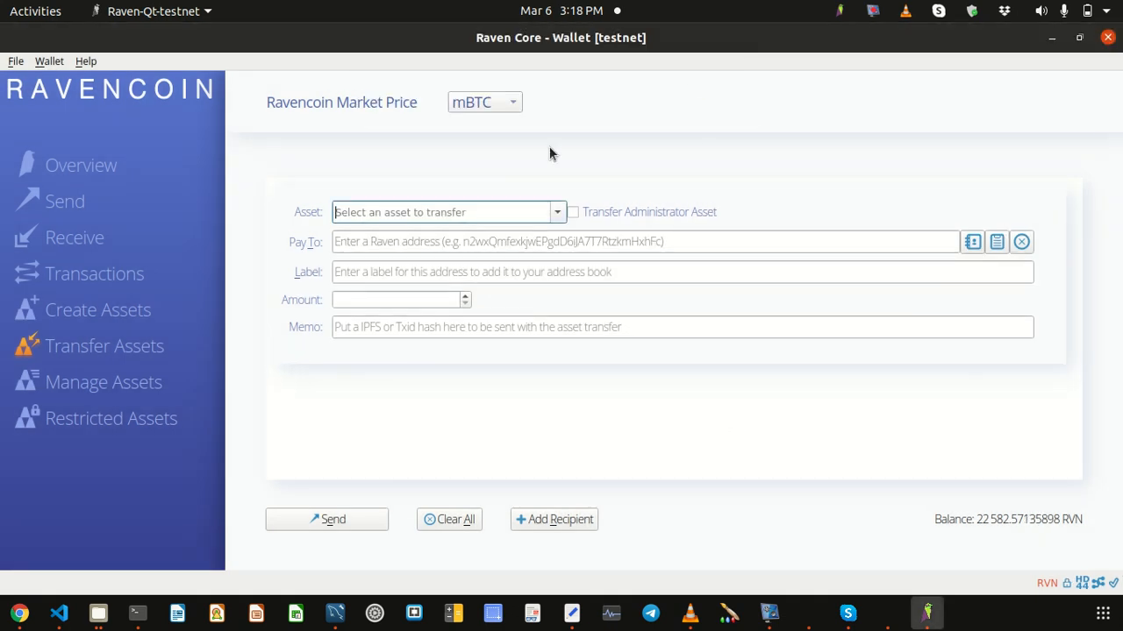
Step: Check the new MEGATECH100 Assets Sent and Received rows in Transactions, then return to Overview
click(85, 276)
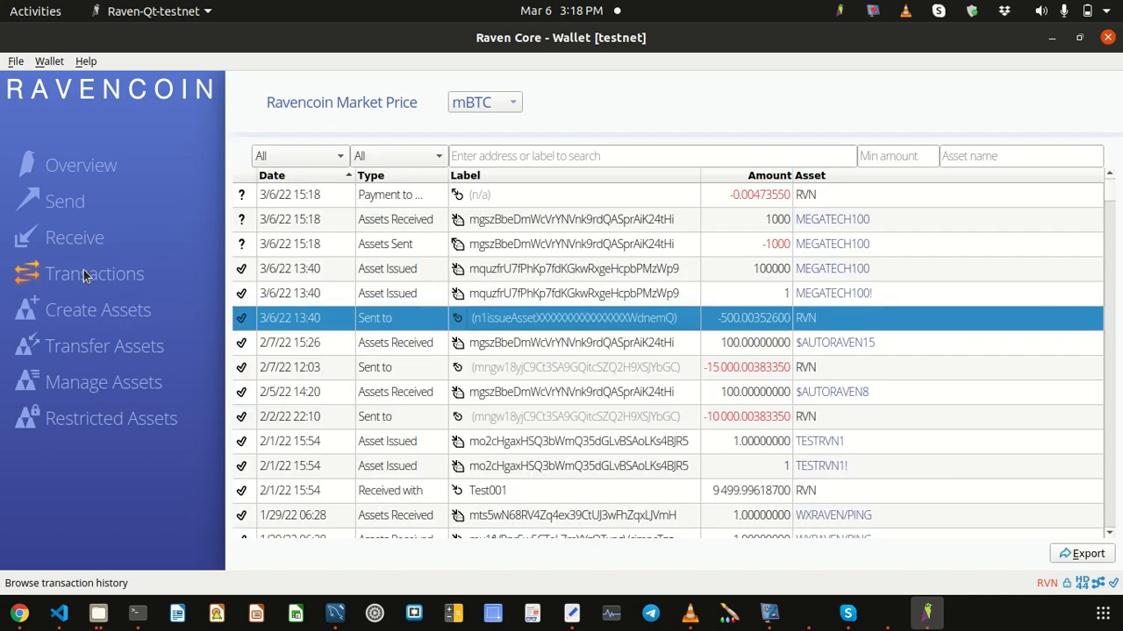
click(527, 244)
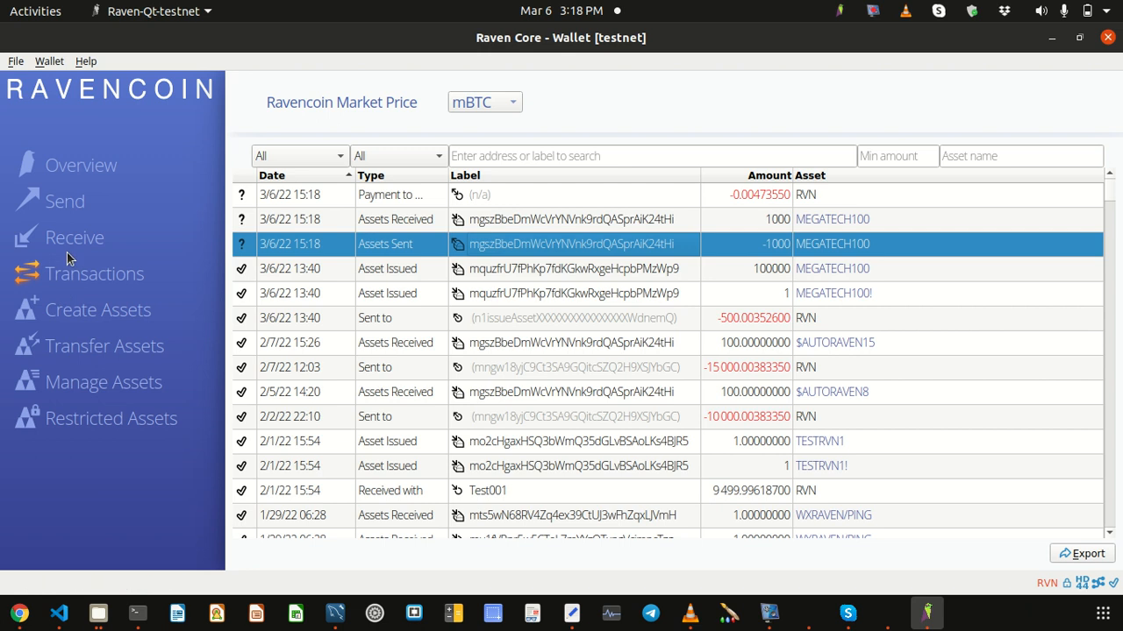
click(61, 205)
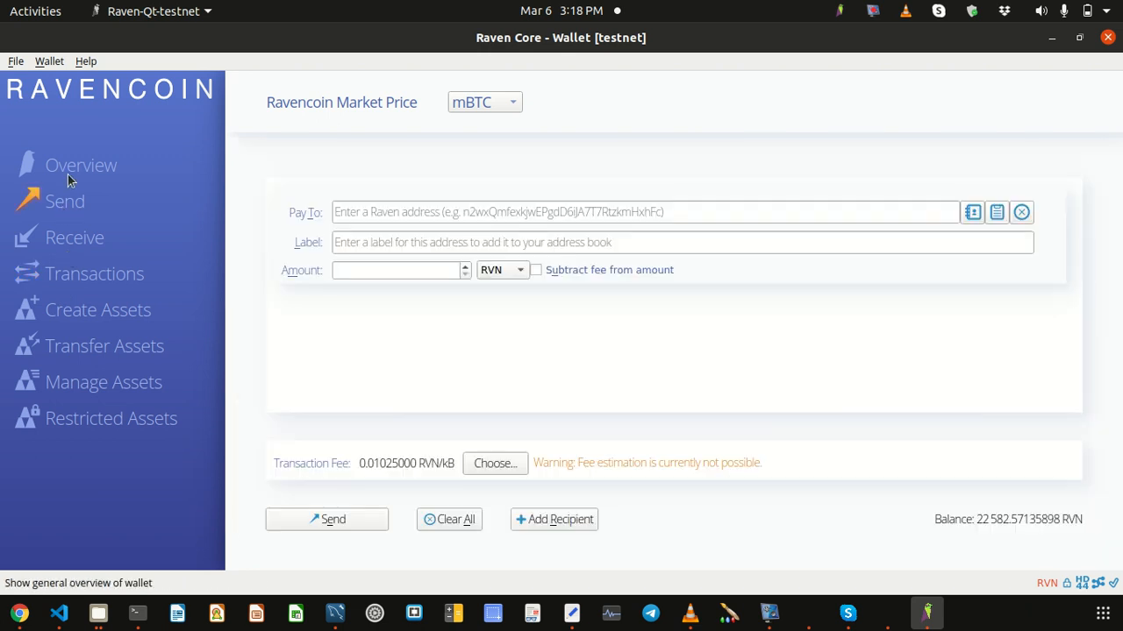
click(70, 176)
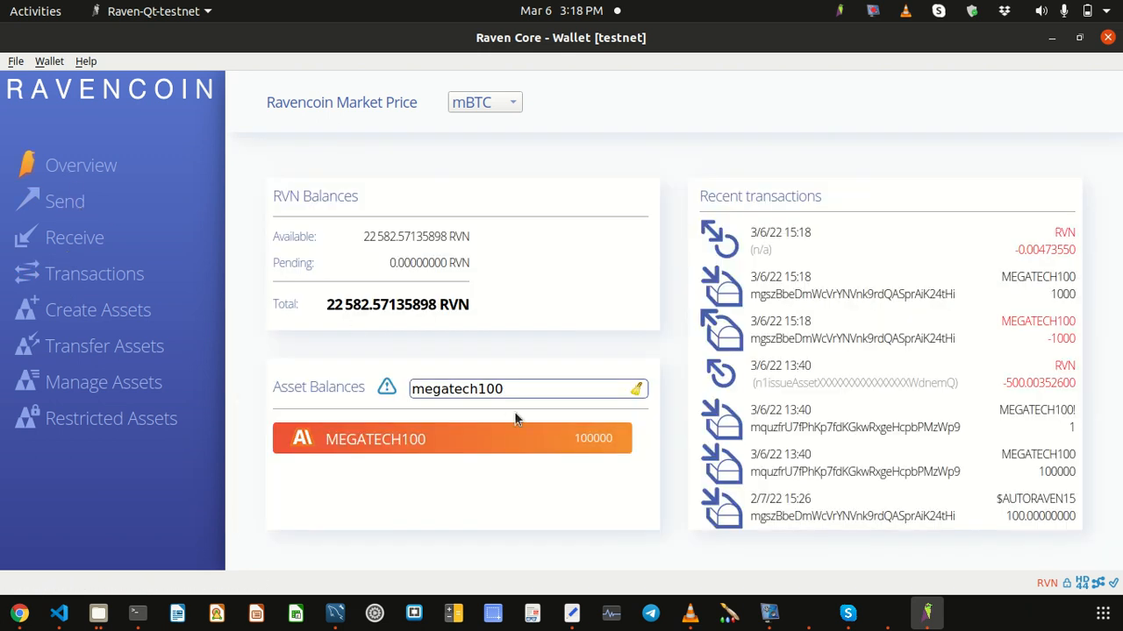